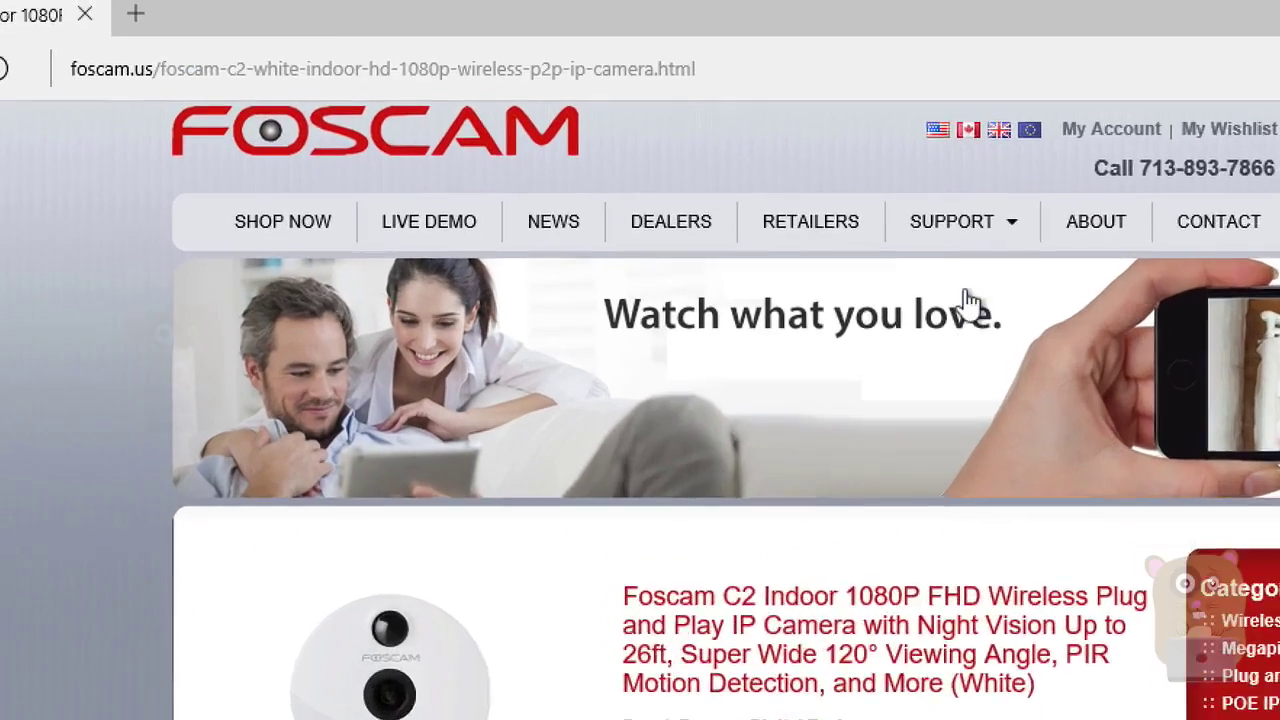
- Download SearchTool_Win_v1.0.0.5.zip from Foscam's Tools & Apps page and show the downloads list
{"action": "mouse_move", "coordinate": [686, 110]}
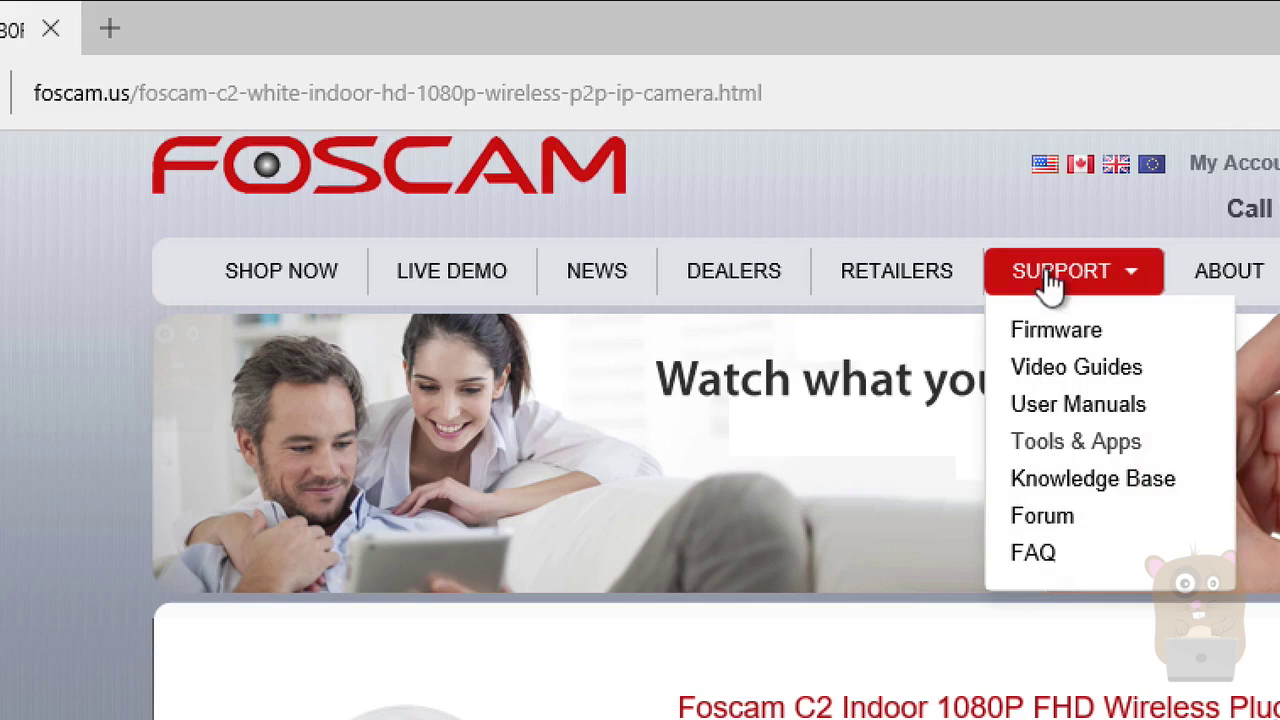
{"action": "left_click", "coordinate": [1030, 442]}
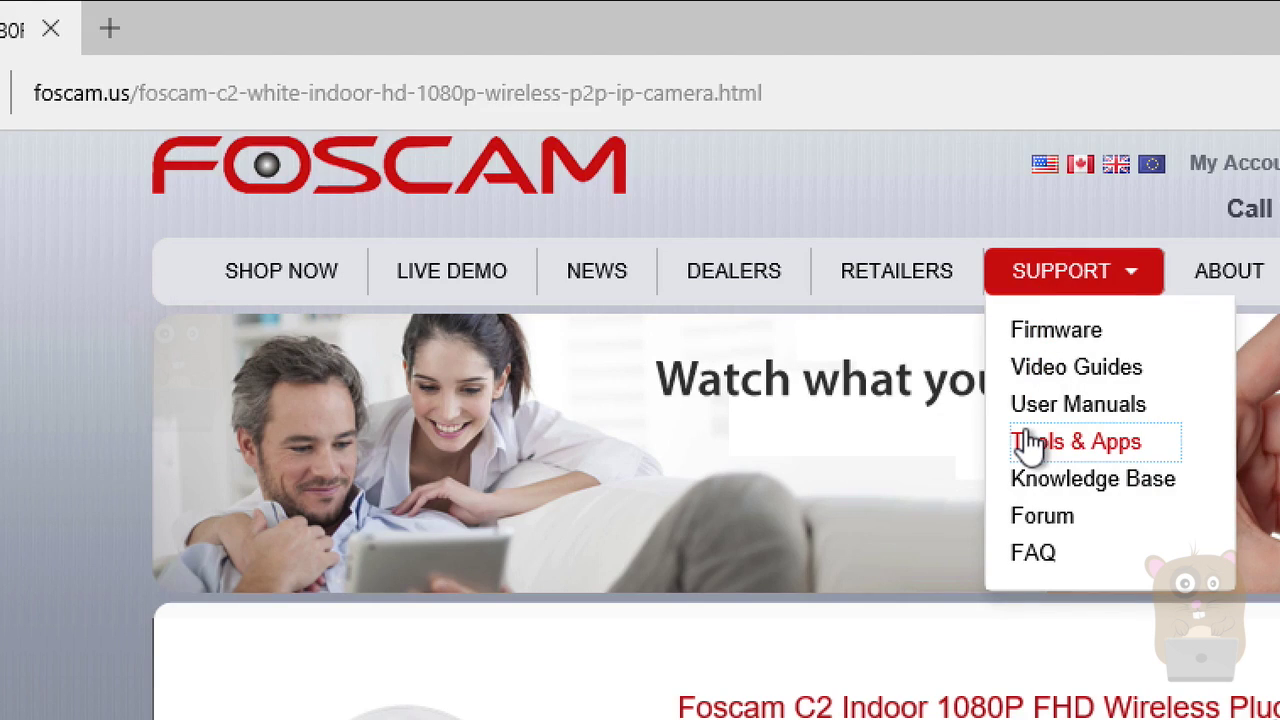
{"action": "scroll", "coordinate": [634, 449], "scroll_direction": "down", "scroll_amount": 5}
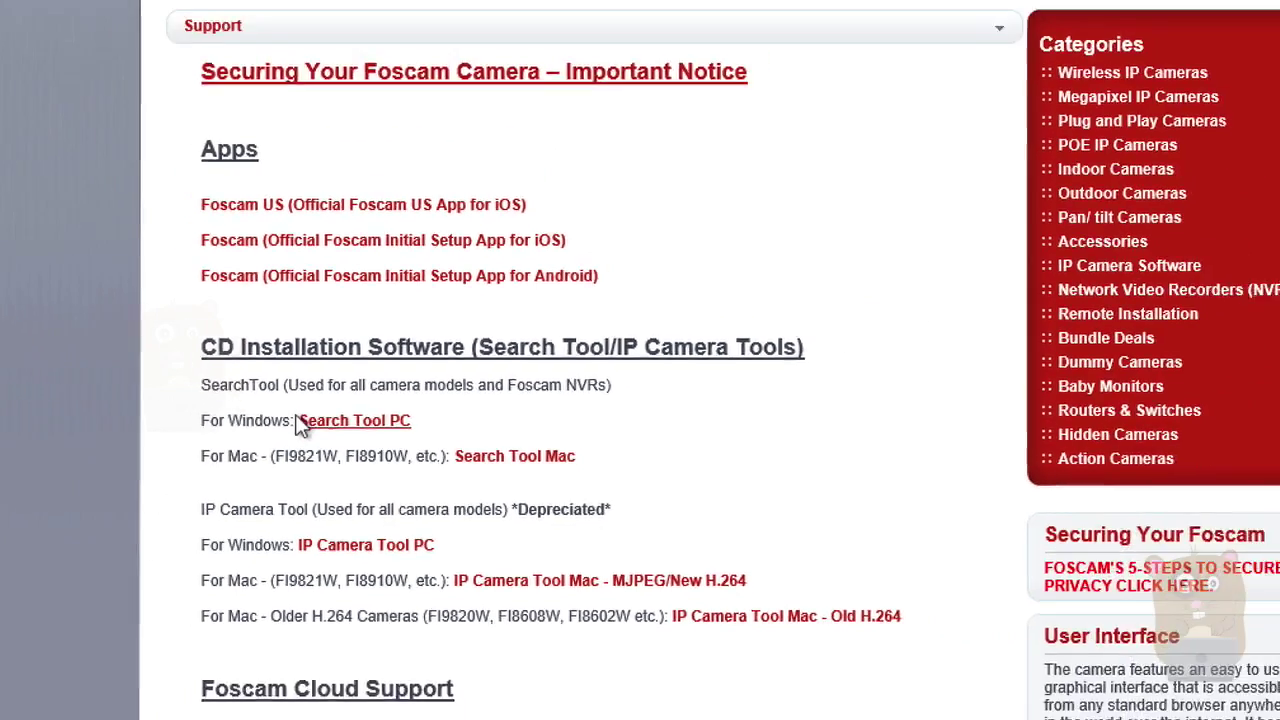
{"action": "left_click", "coordinate": [280, 398]}
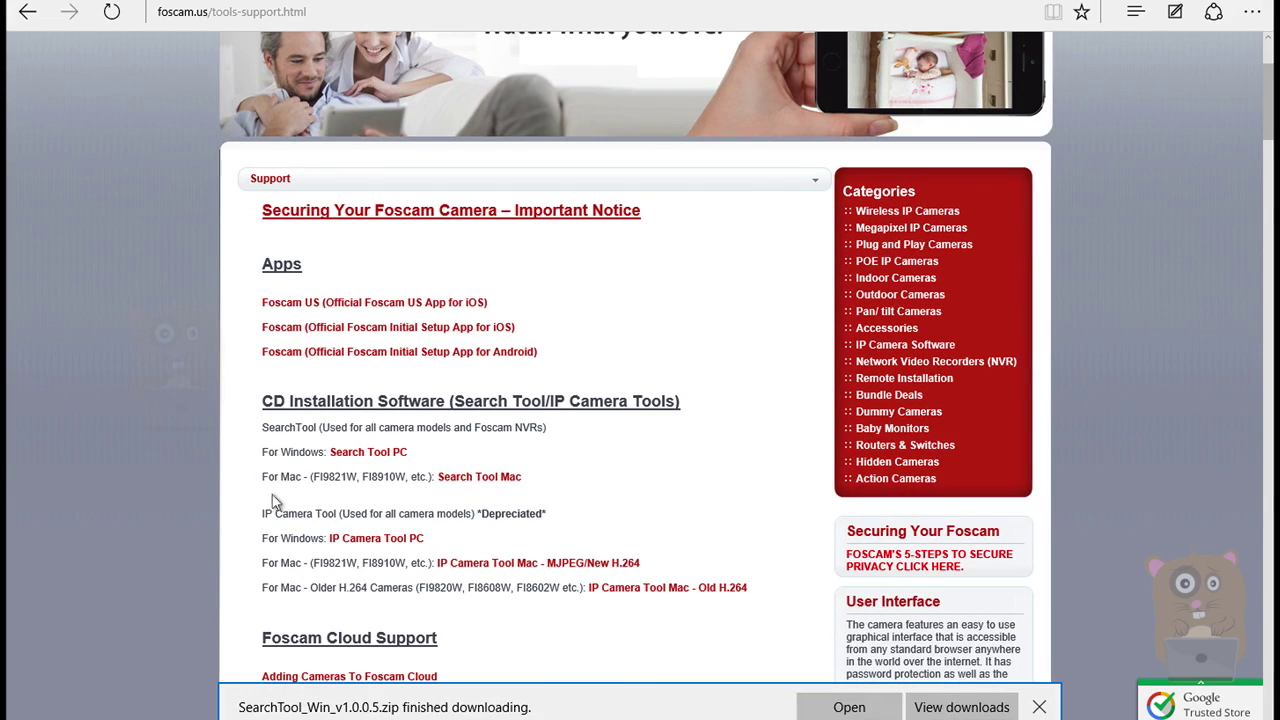
{"action": "left_click", "coordinate": [961, 707]}
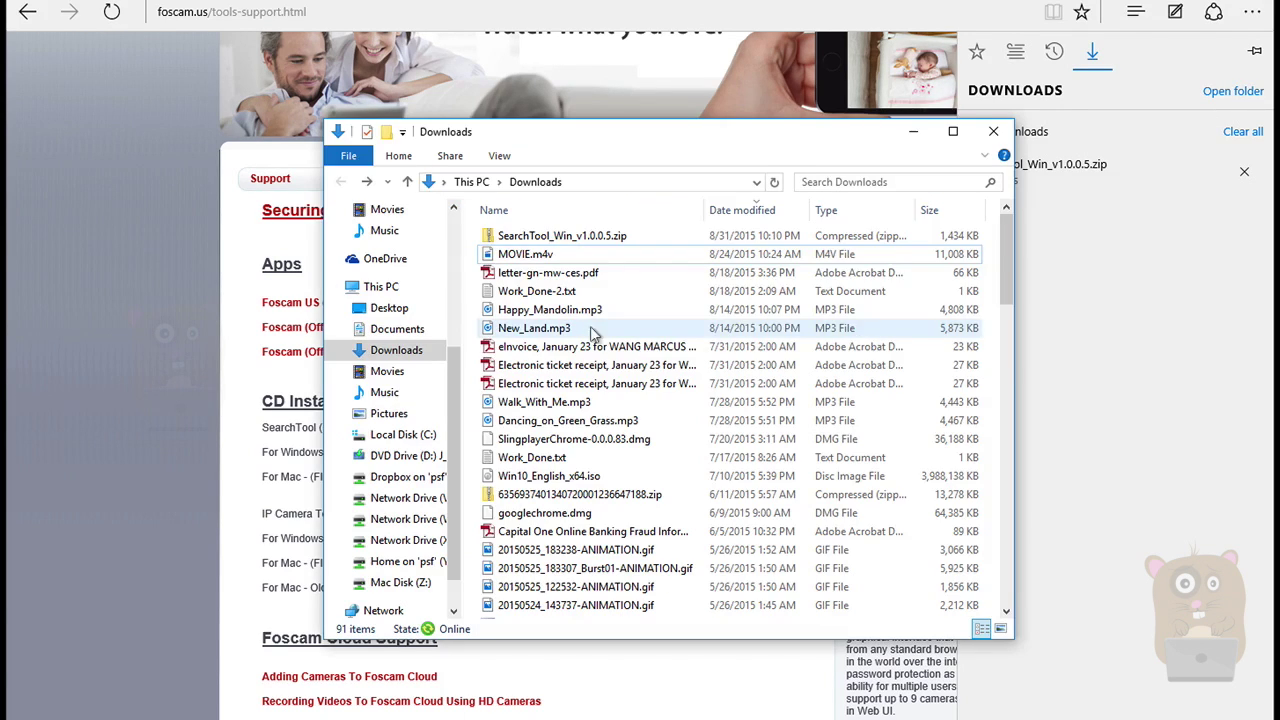
- Extract SearchTool_Win_v1.0.0.5.zip into its proposed folder
{"action": "left_click", "coordinate": [541, 240]}
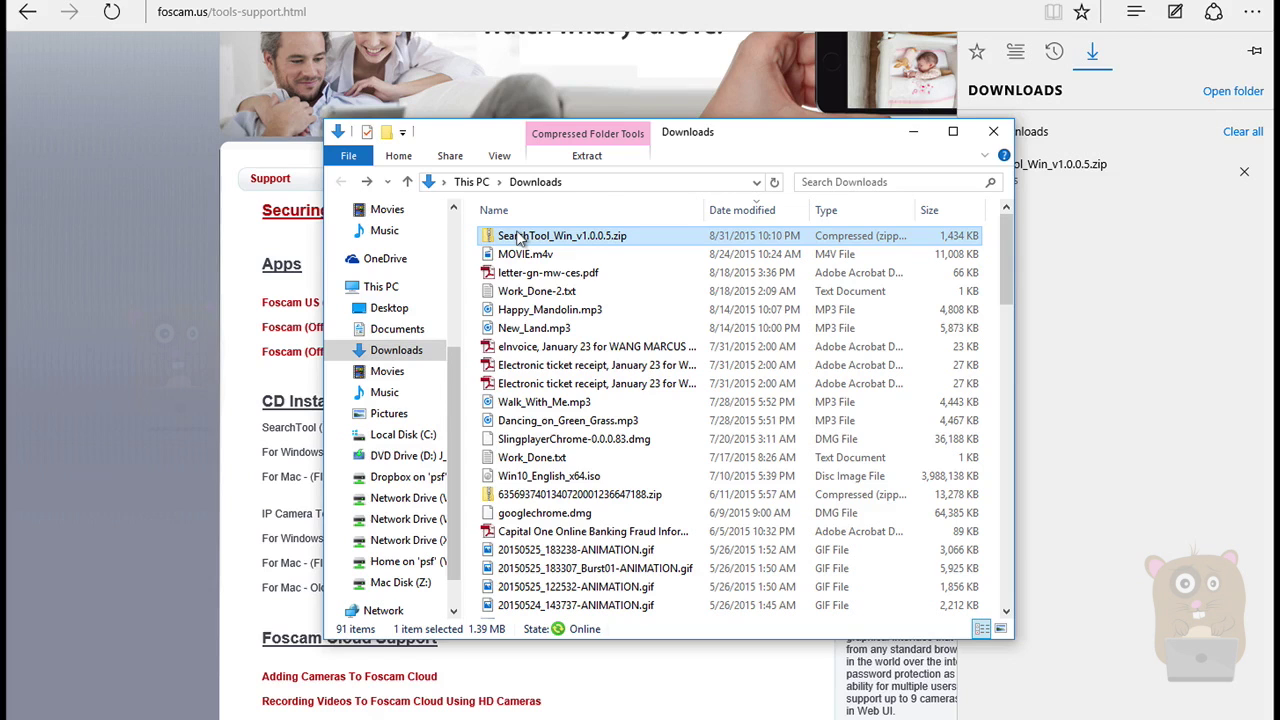
{"action": "right_click", "coordinate": [556, 237]}
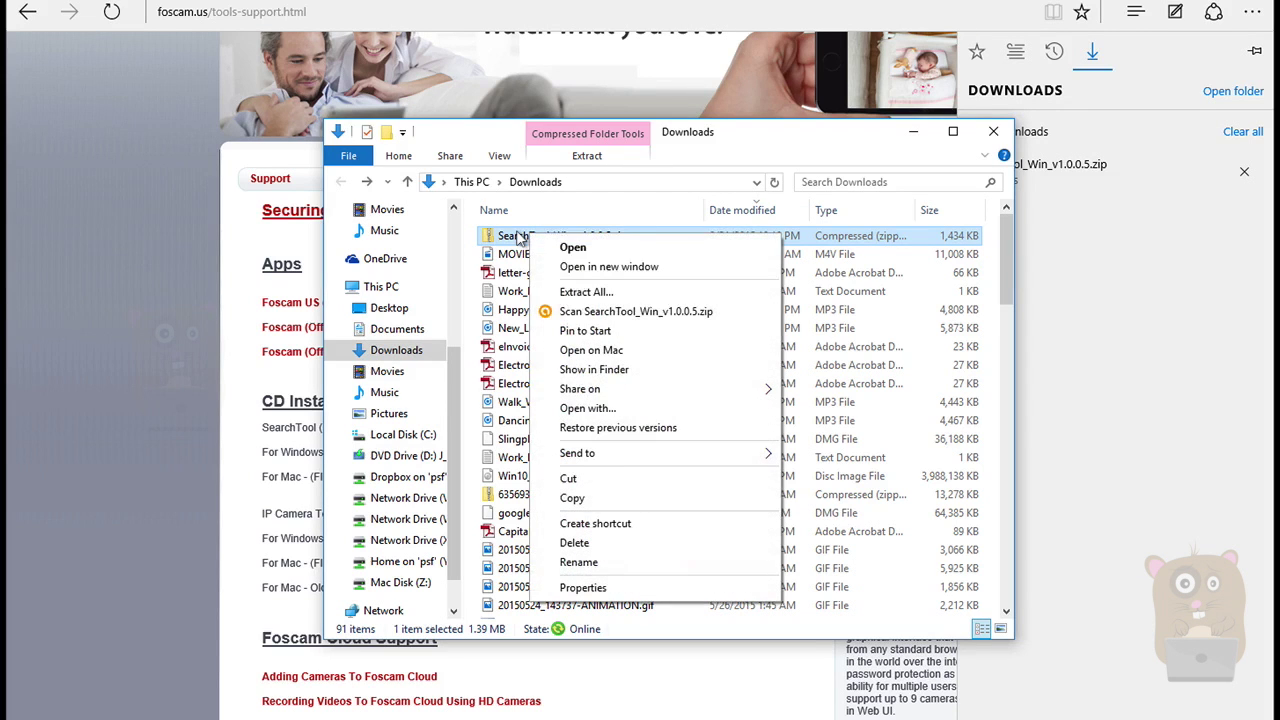
{"action": "left_click", "coordinate": [591, 292]}
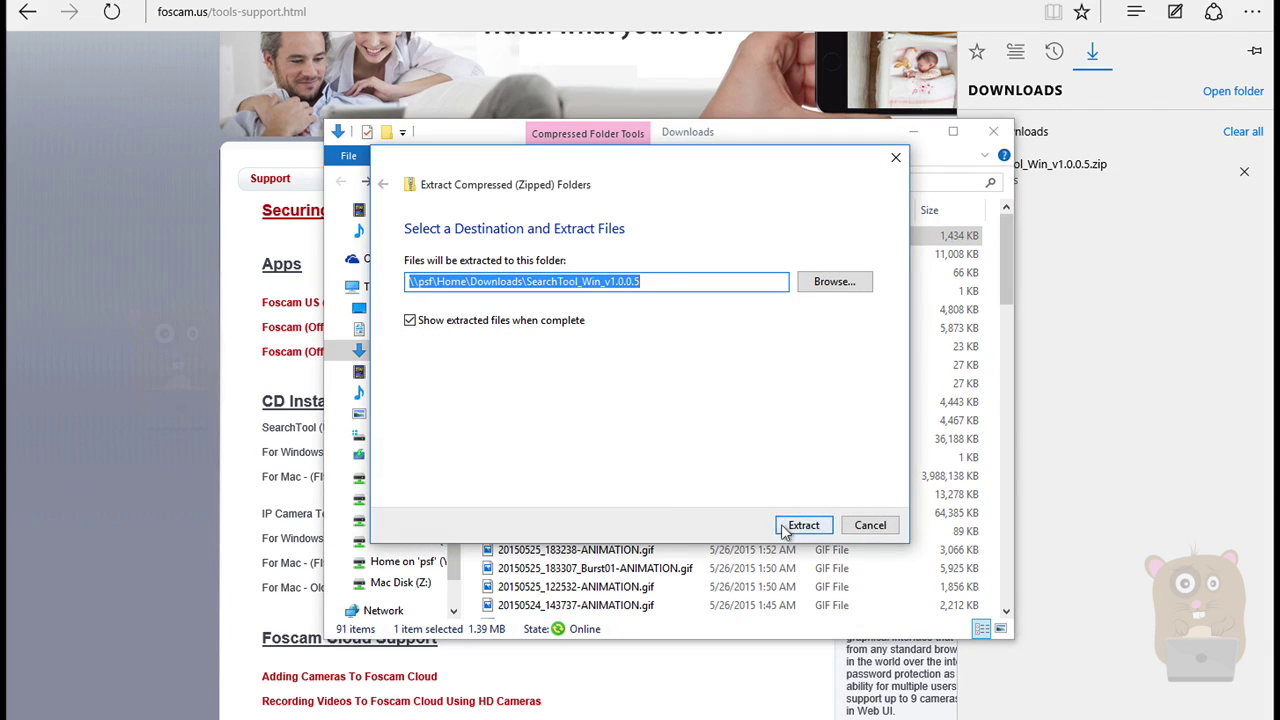
{"action": "left_click", "coordinate": [787, 527]}
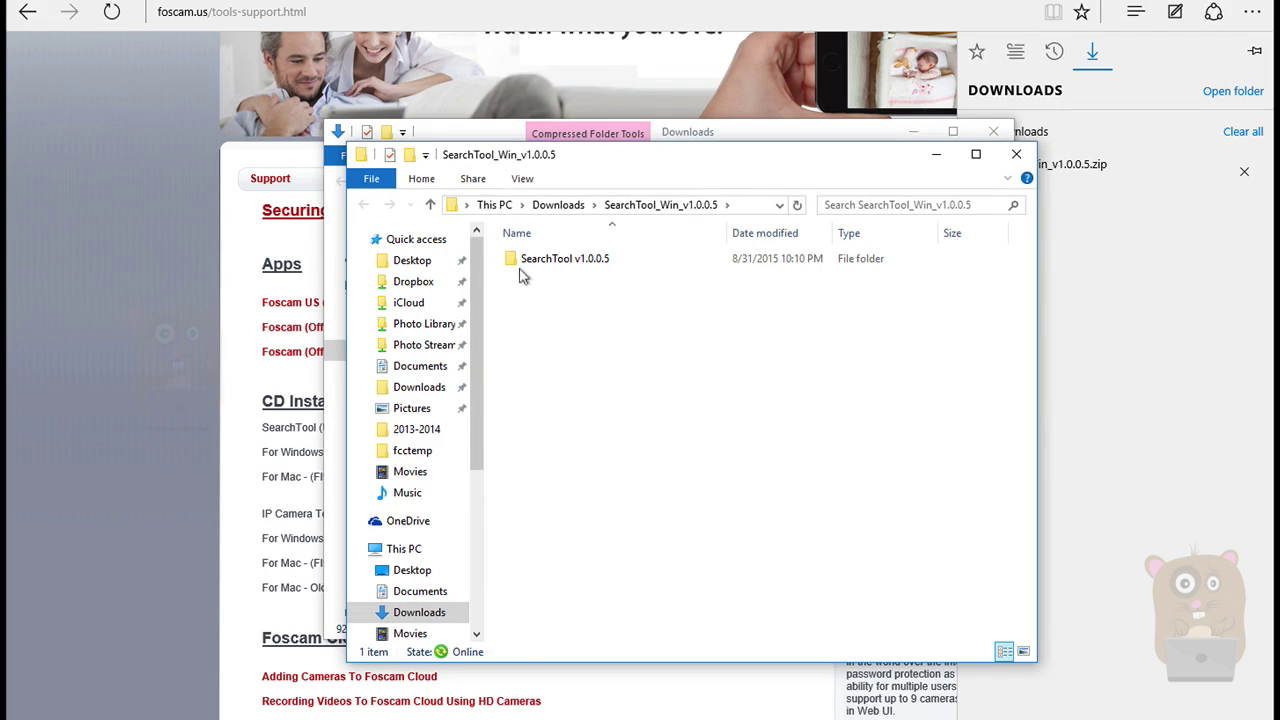
- Open the SearchTool v1.0.0.5 folder, read the Readme.txt release notes, and close it
{"action": "double_click", "coordinate": [510, 264]}
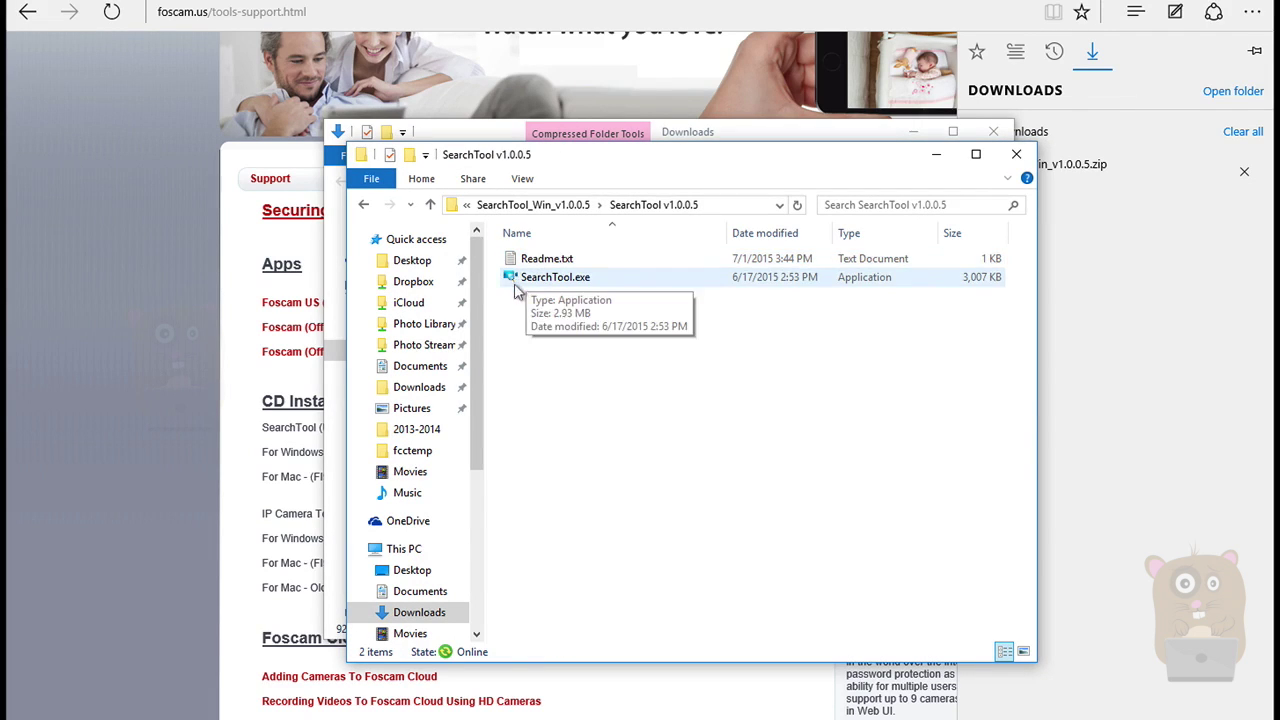
{"action": "left_click", "coordinate": [514, 260]}
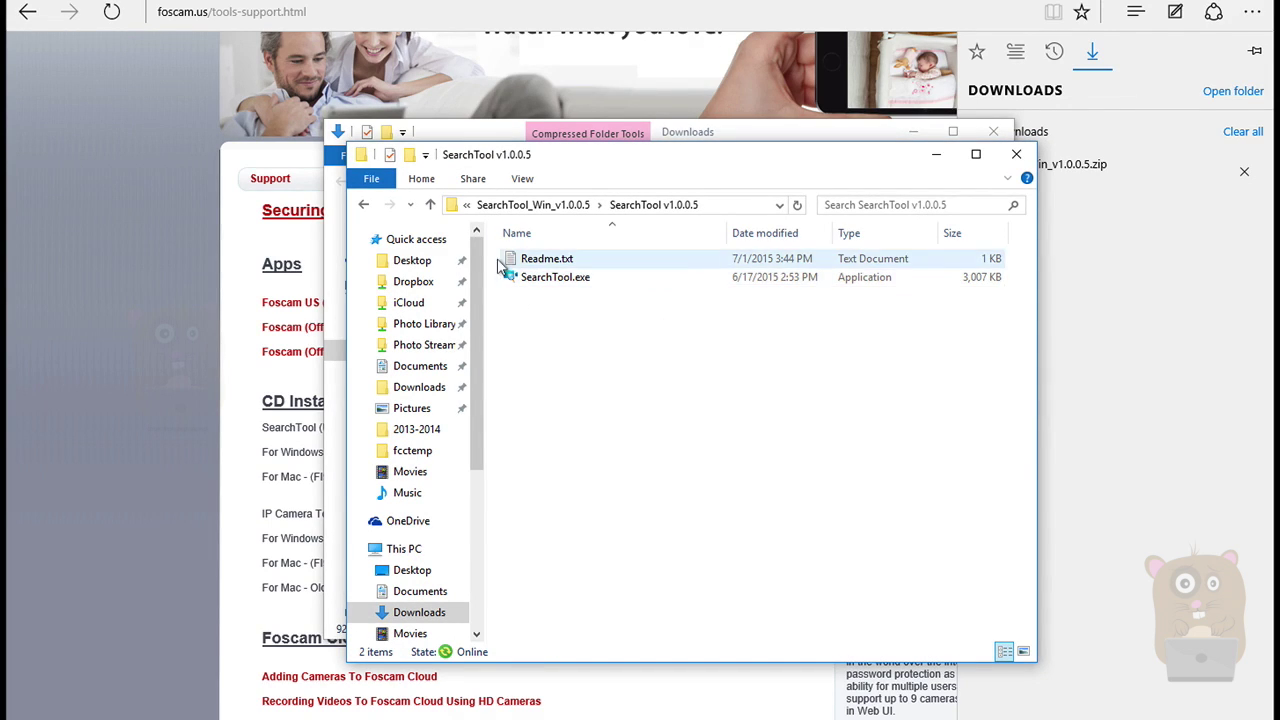
{"action": "double_click", "coordinate": [514, 260]}
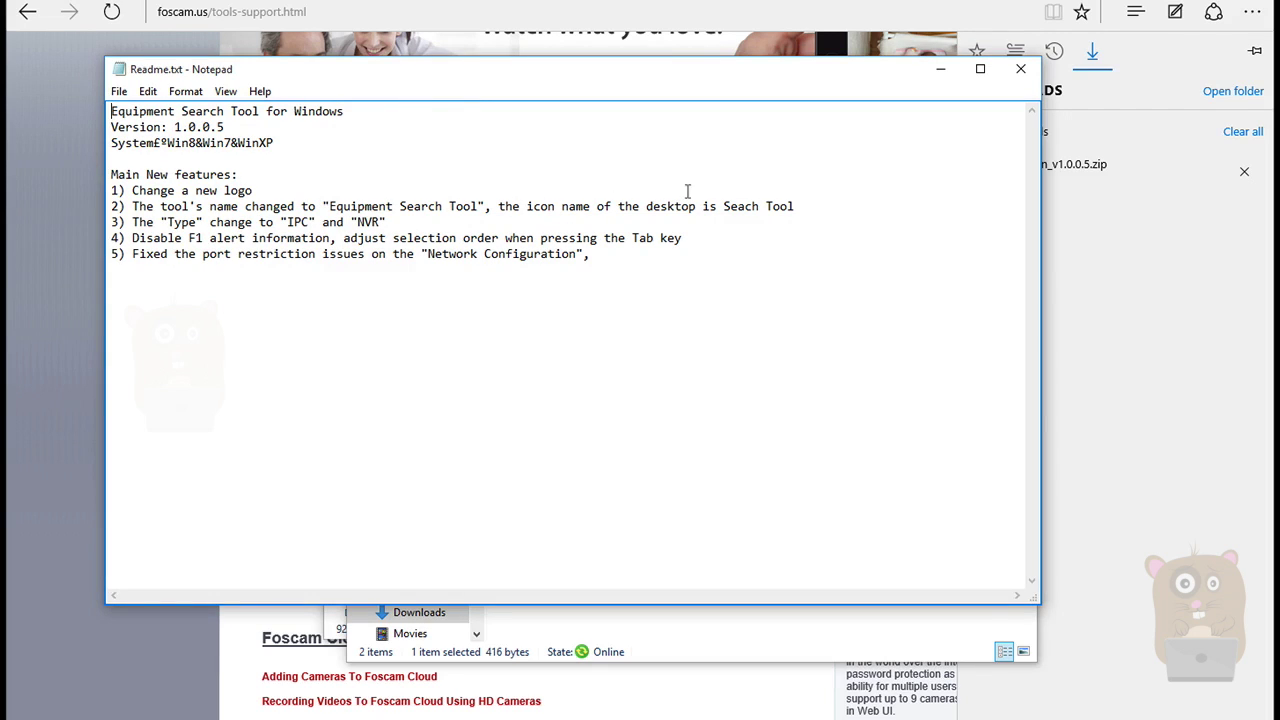
{"action": "double_click", "coordinate": [177, 126]}
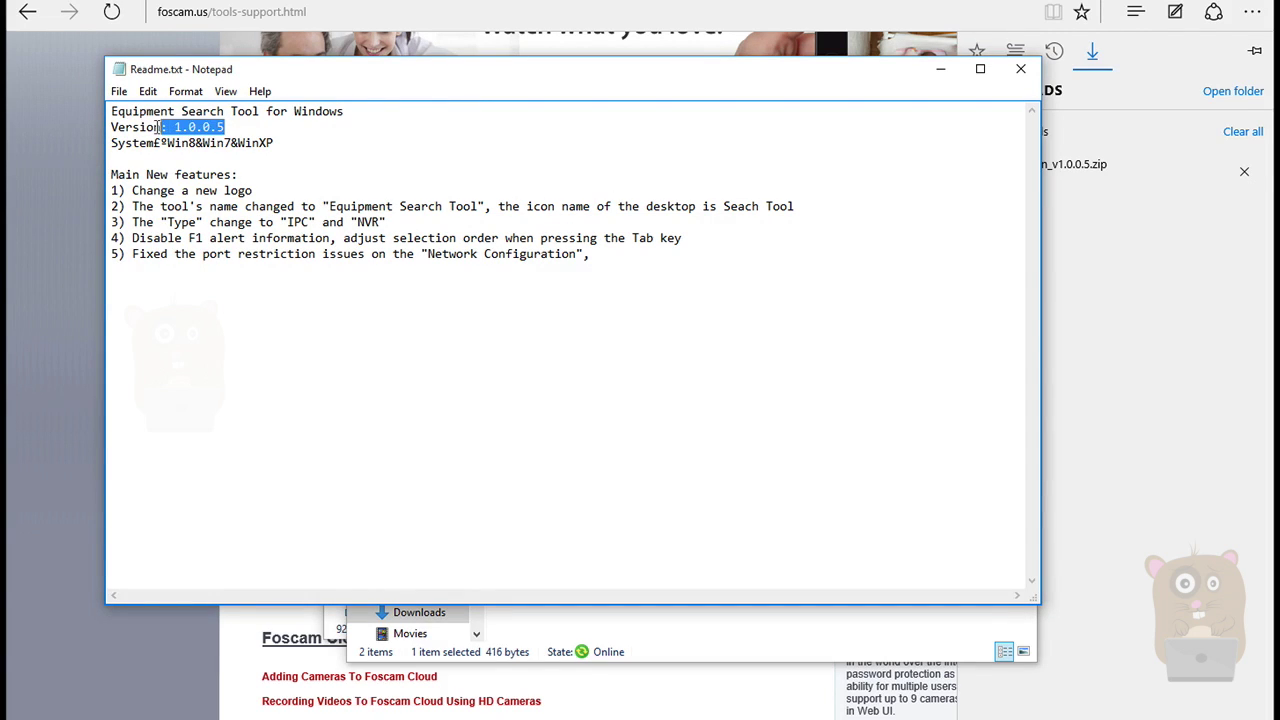
{"action": "left_click", "coordinate": [636, 184]}
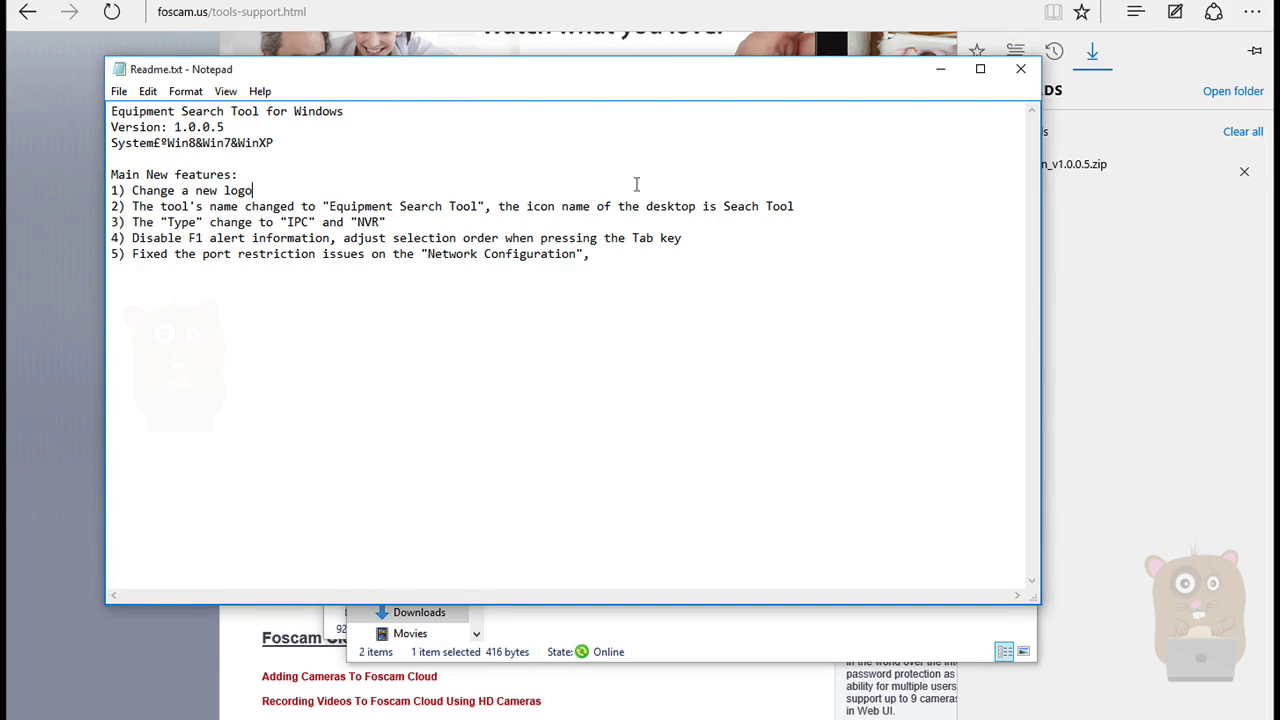
{"action": "left_click", "coordinate": [1020, 69]}
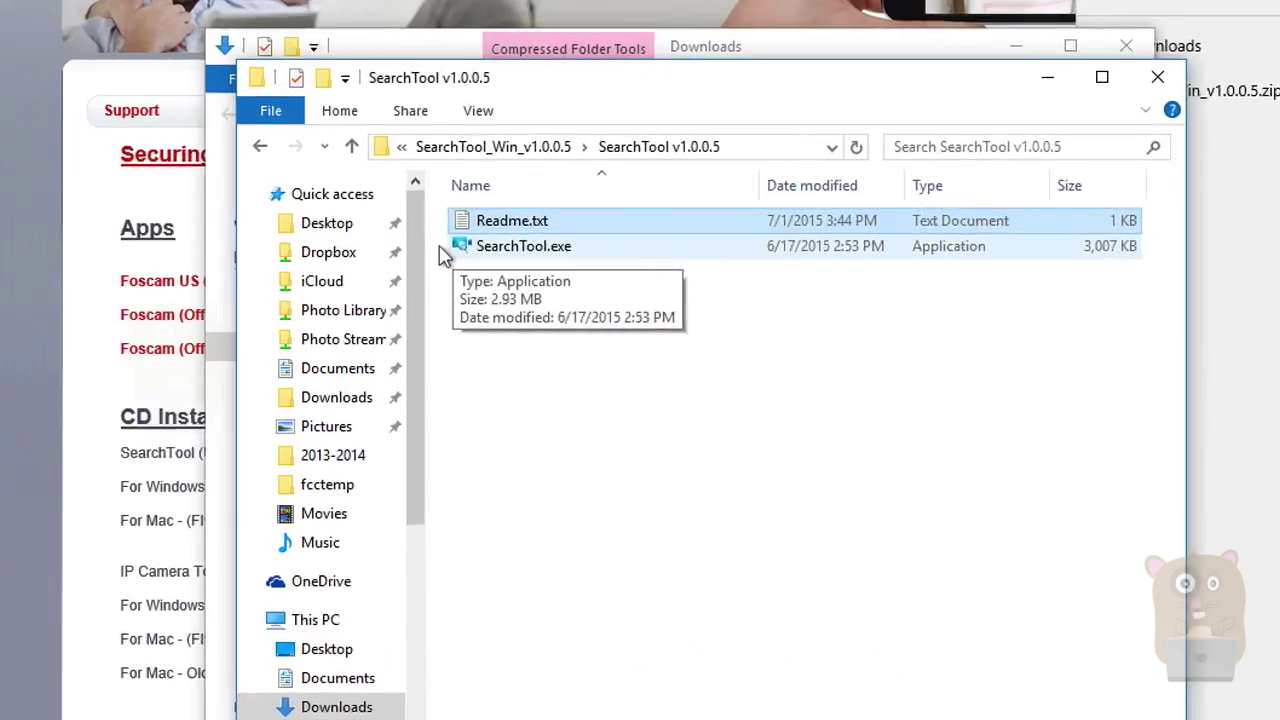
- Run SearchTool.exe, allow it through the firewall, and open the C2 camera at 192.168.1.9:88
{"action": "double_click", "coordinate": [528, 282]}
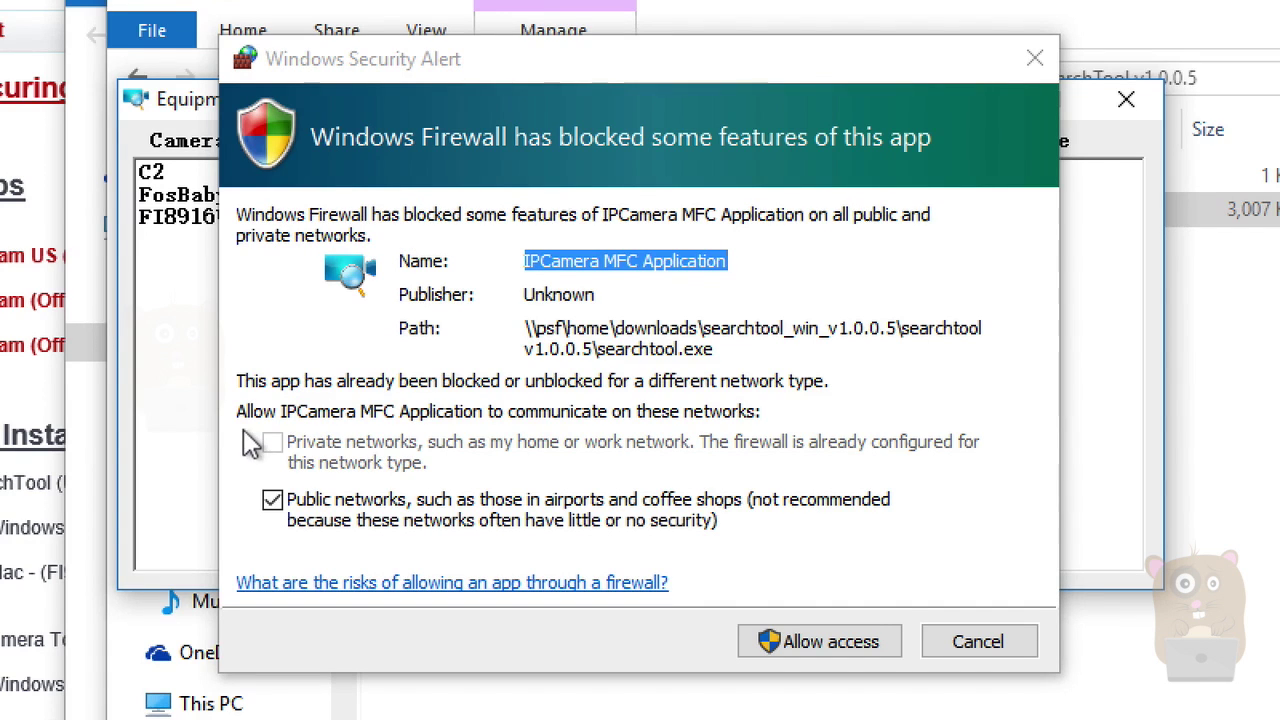
{"action": "left_click", "coordinate": [766, 638]}
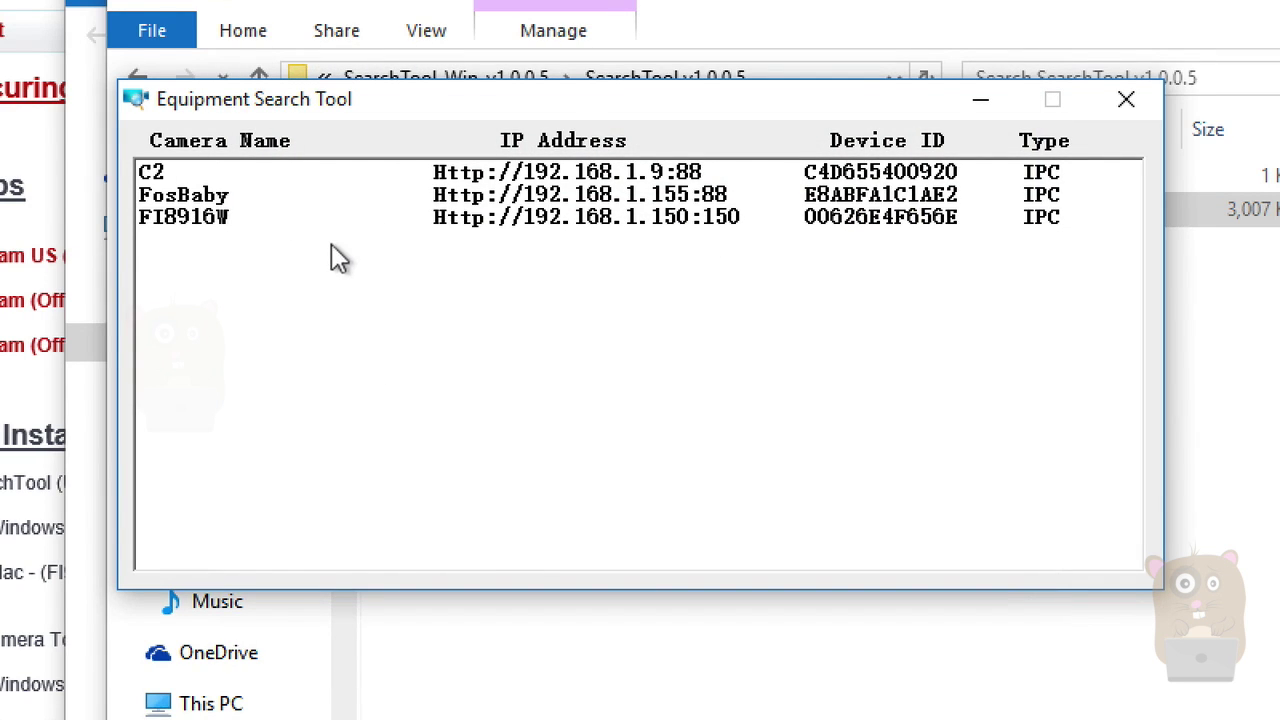
{"action": "left_click", "coordinate": [163, 175]}
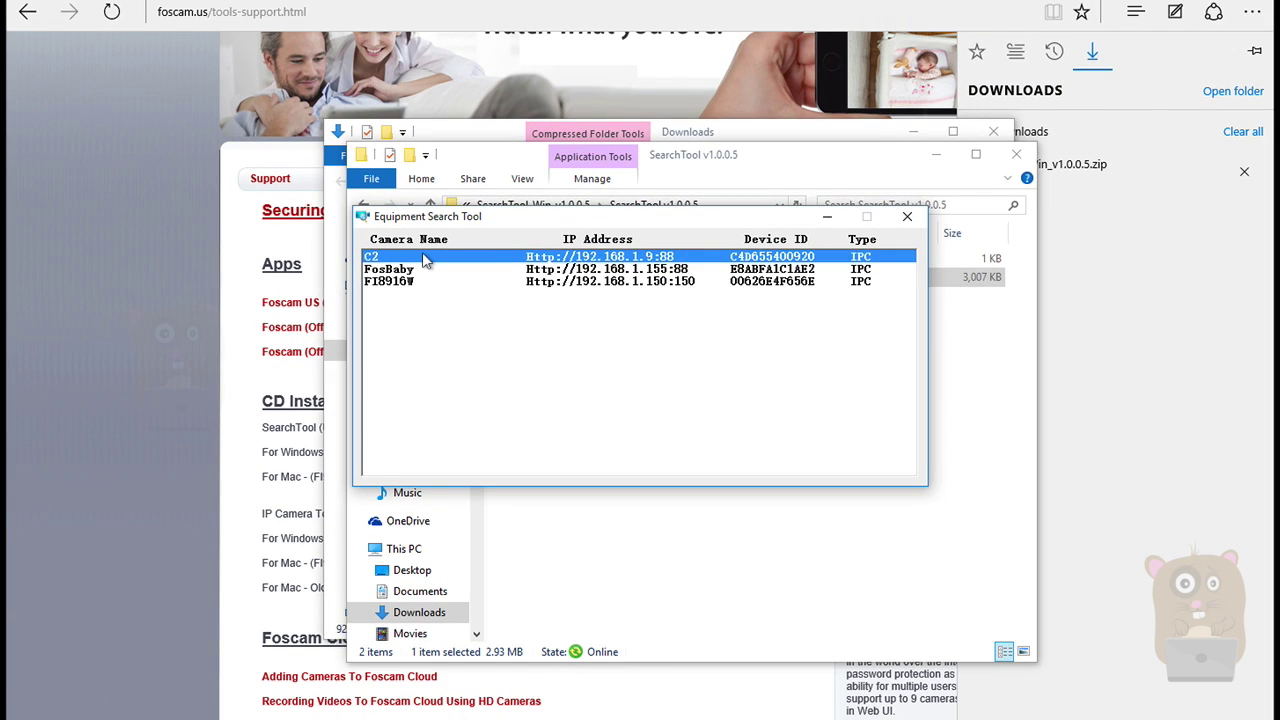
{"action": "double_click", "coordinate": [423, 257]}
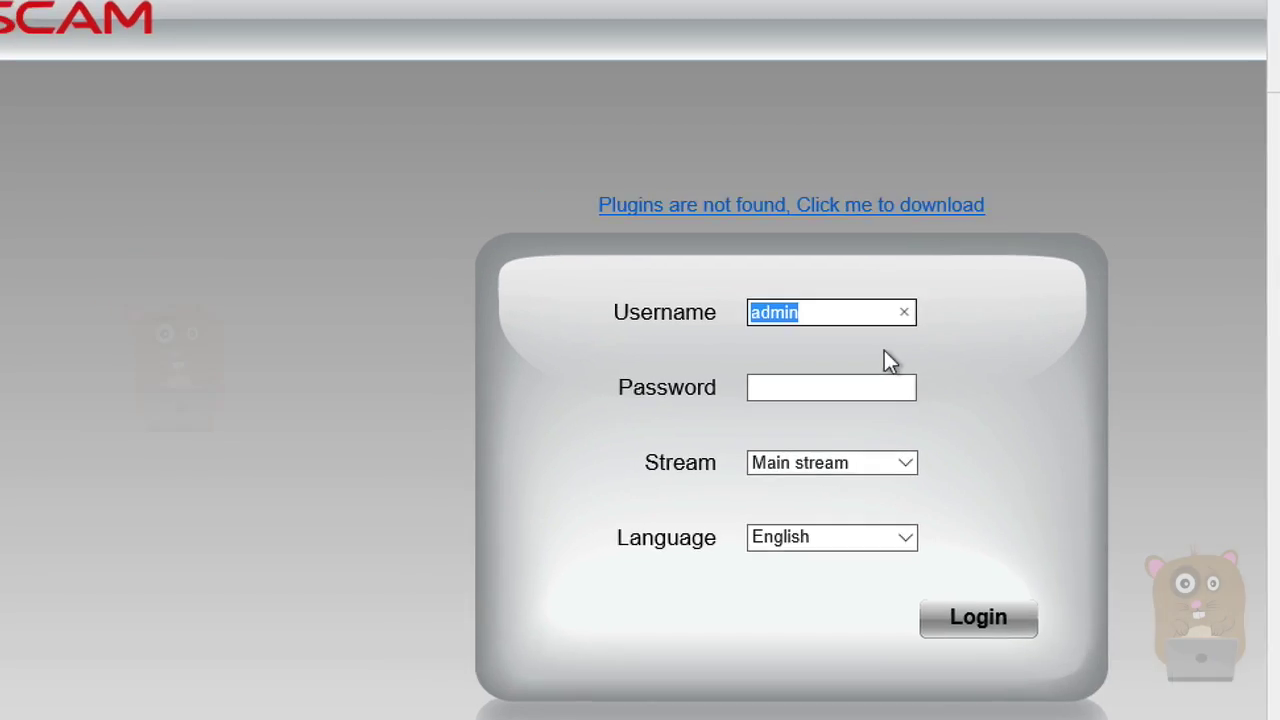
- Download the IPCWebComponents.exe plugin from the login page's 'Plugins are not found' link
{"action": "key", "text": "ctrl+j"}
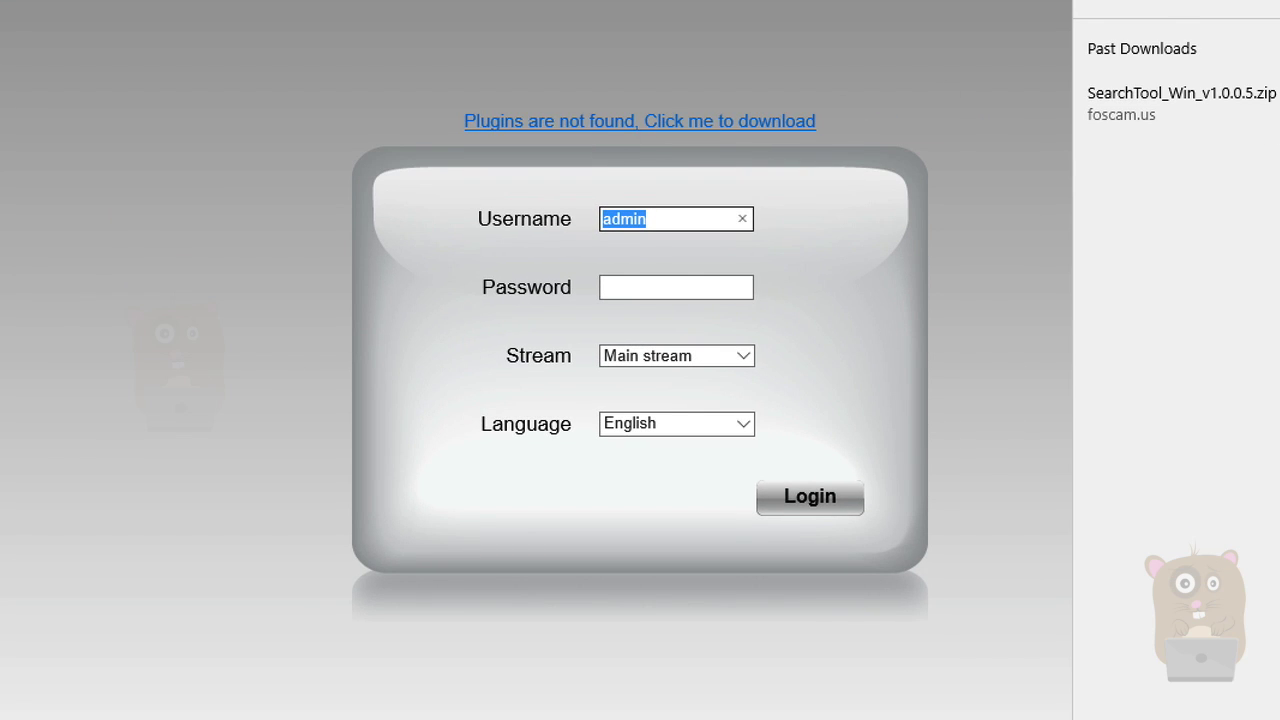
{"action": "left_click", "coordinate": [949, 102]}
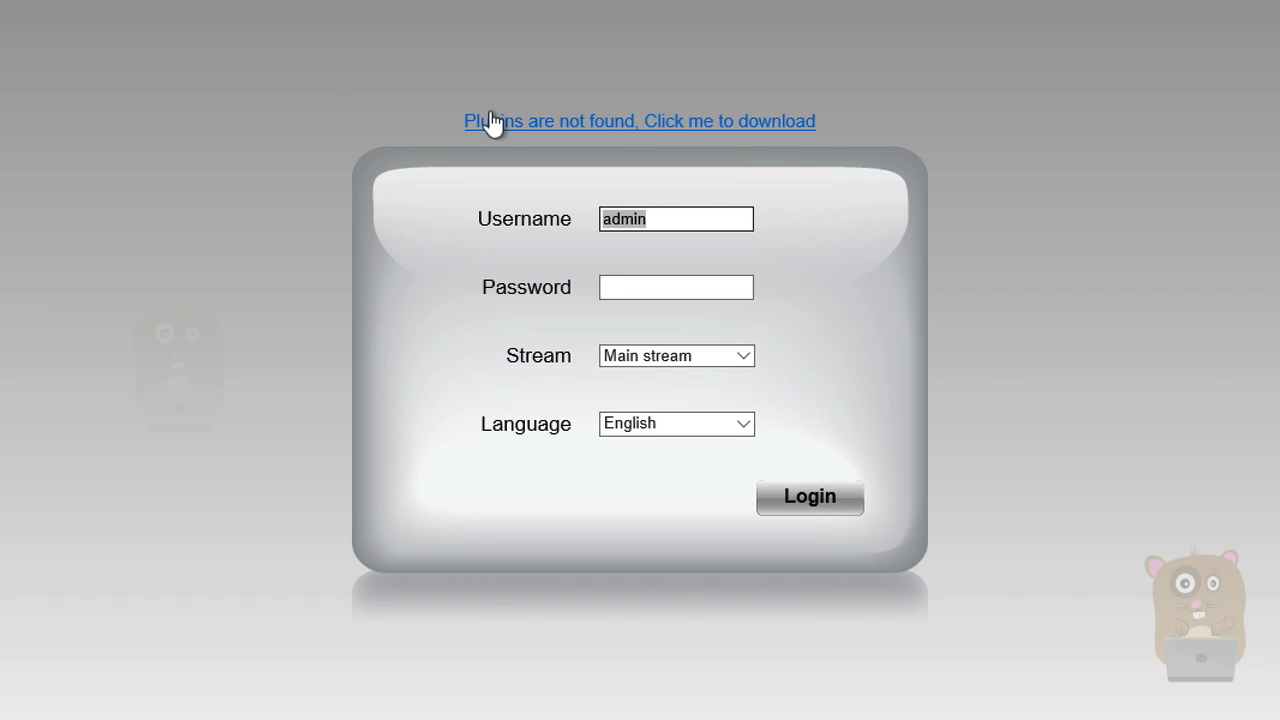
{"action": "left_click", "coordinate": [634, 283]}
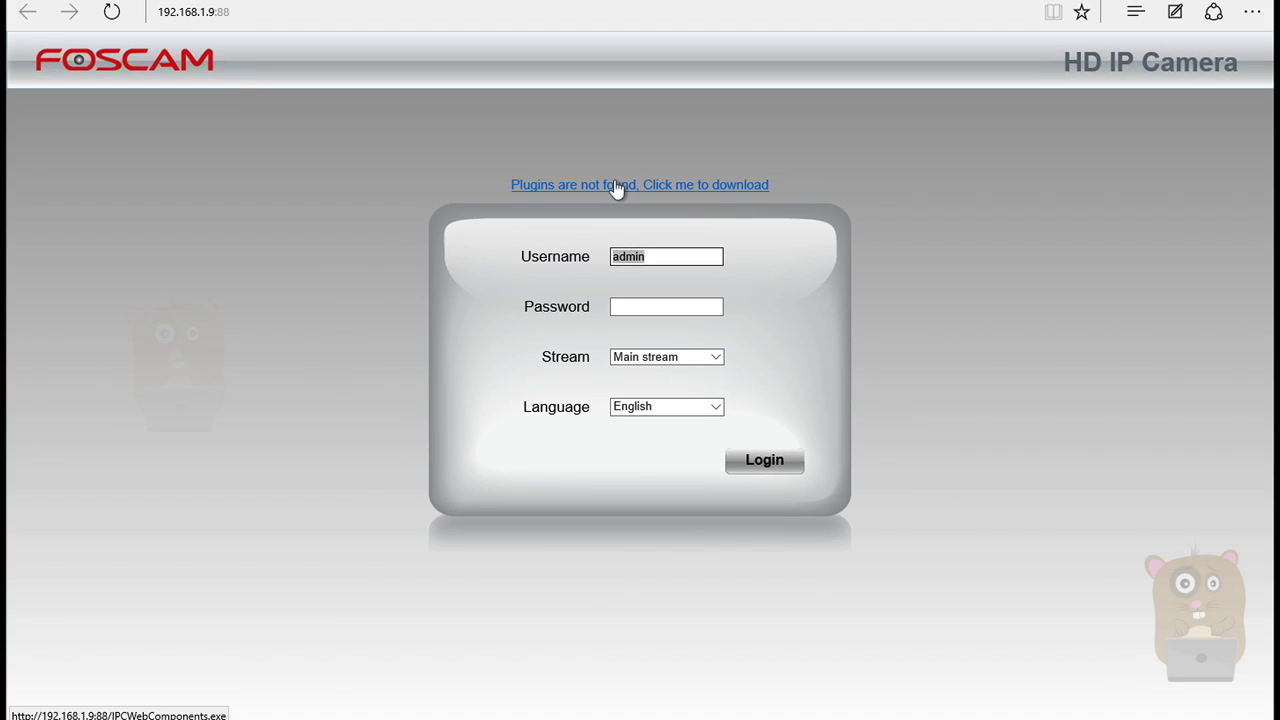
{"action": "left_click", "coordinate": [617, 186]}
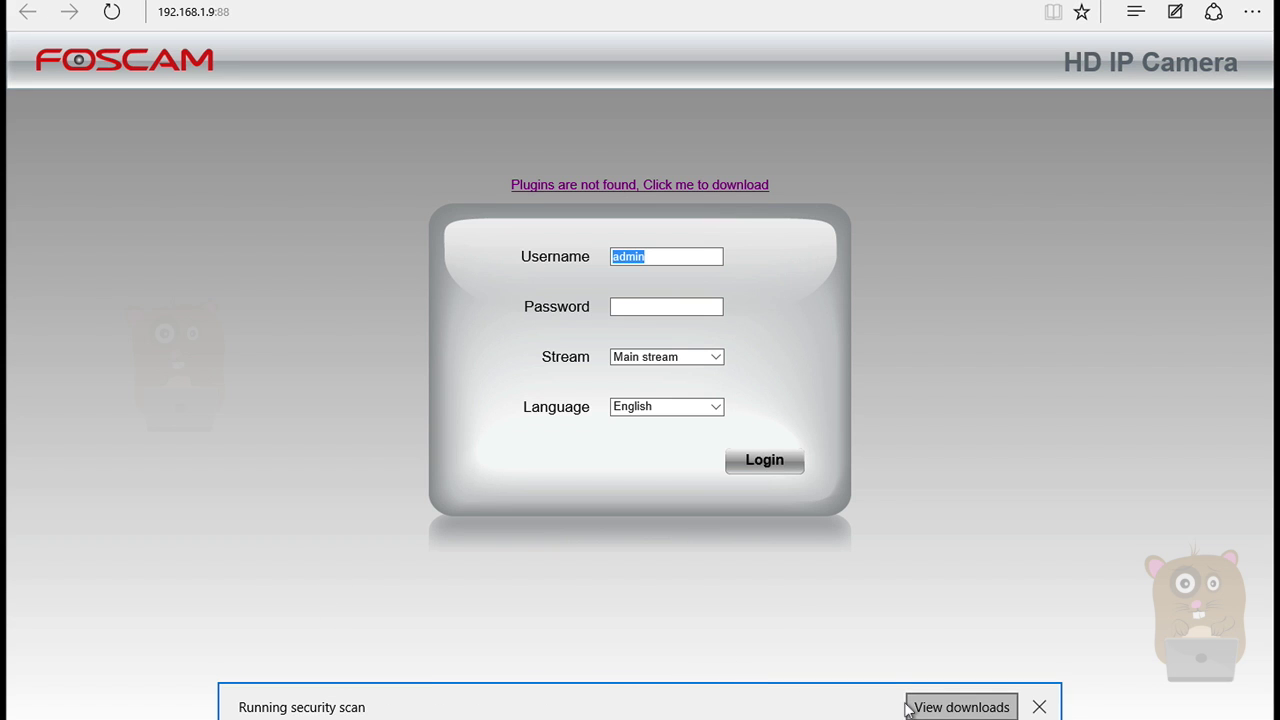
- Launch the downloaded IPCWebComponents.exe installer and grant it permission to make changes
{"action": "left_click", "coordinate": [910, 707]}
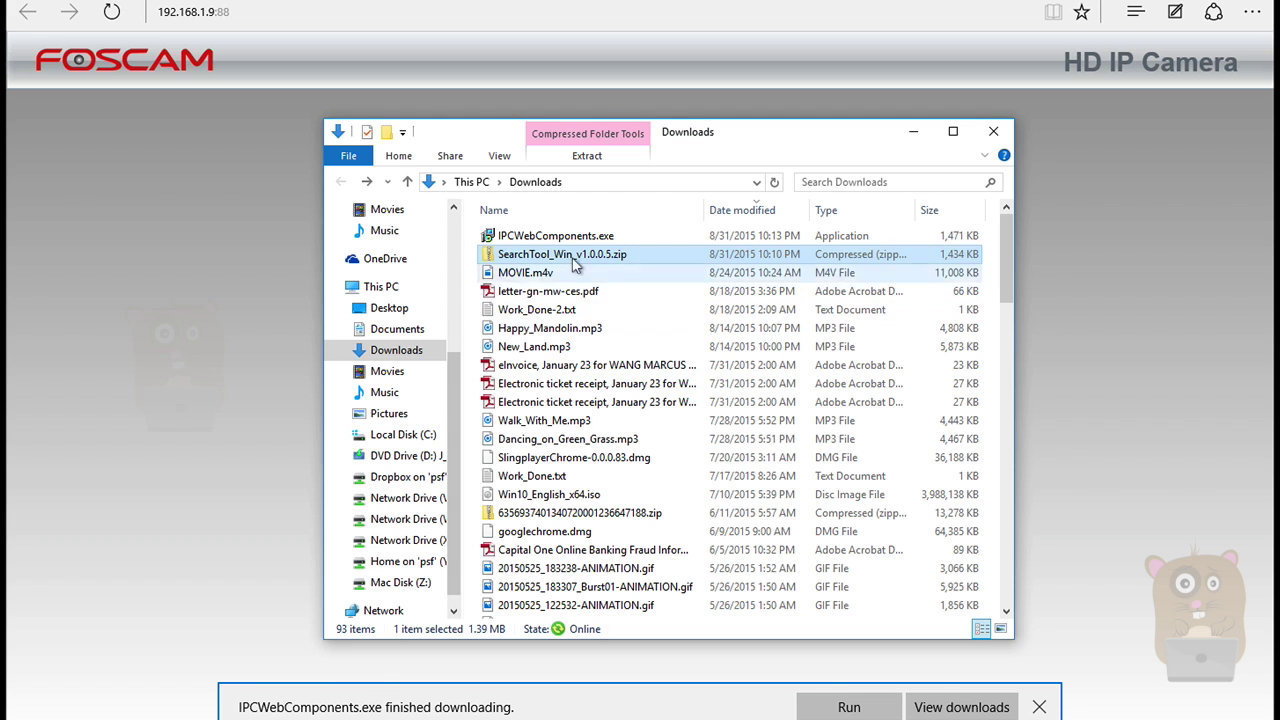
{"action": "left_click", "coordinate": [553, 238]}
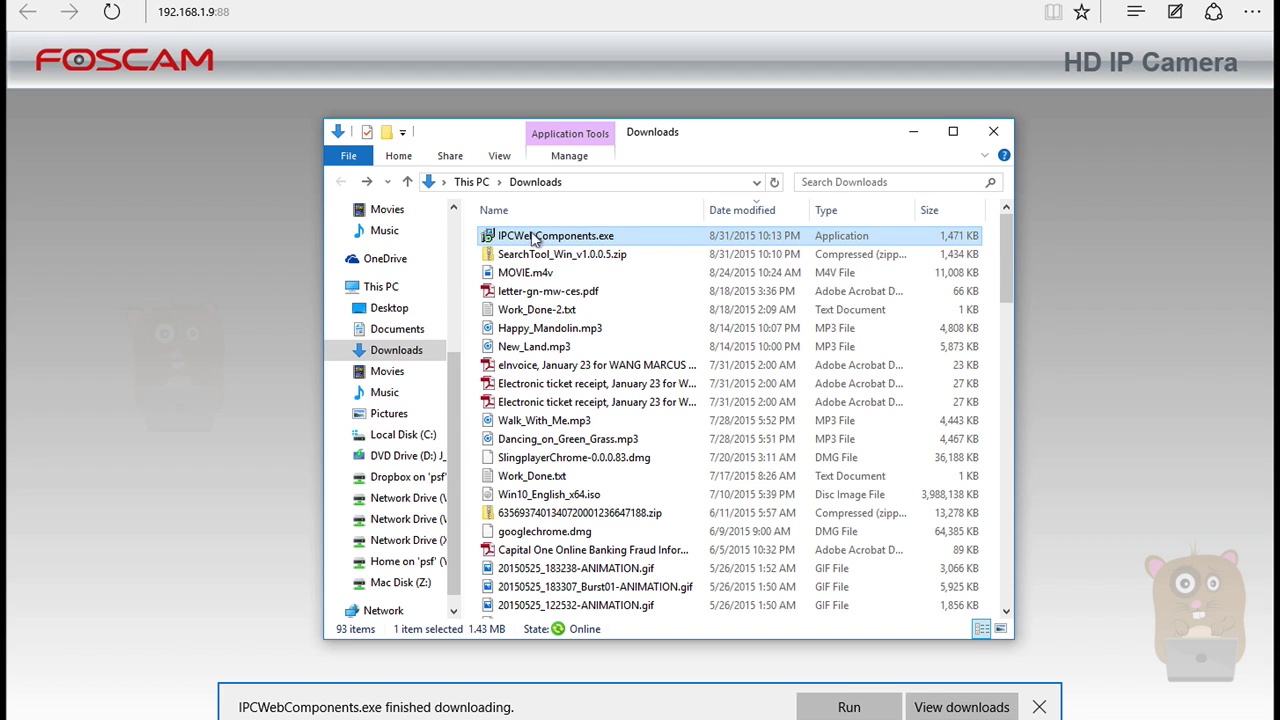
{"action": "double_click", "coordinate": [486, 240]}
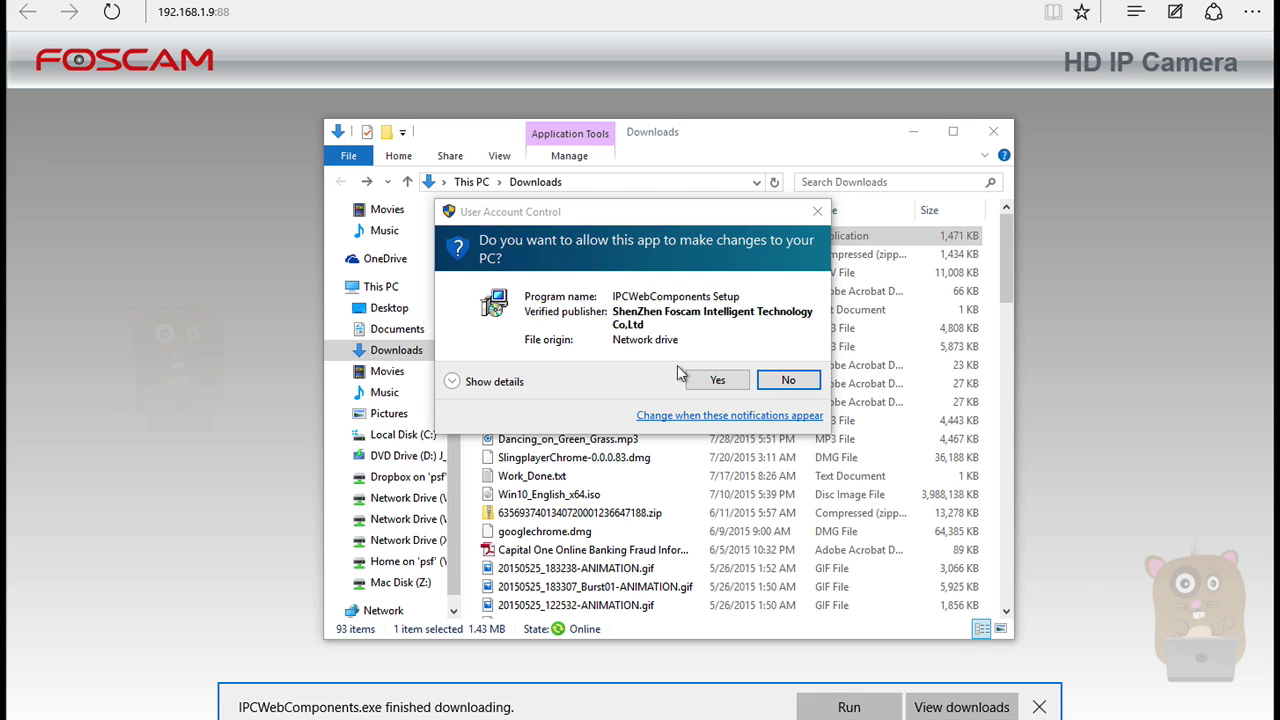
{"action": "left_click", "coordinate": [692, 379]}
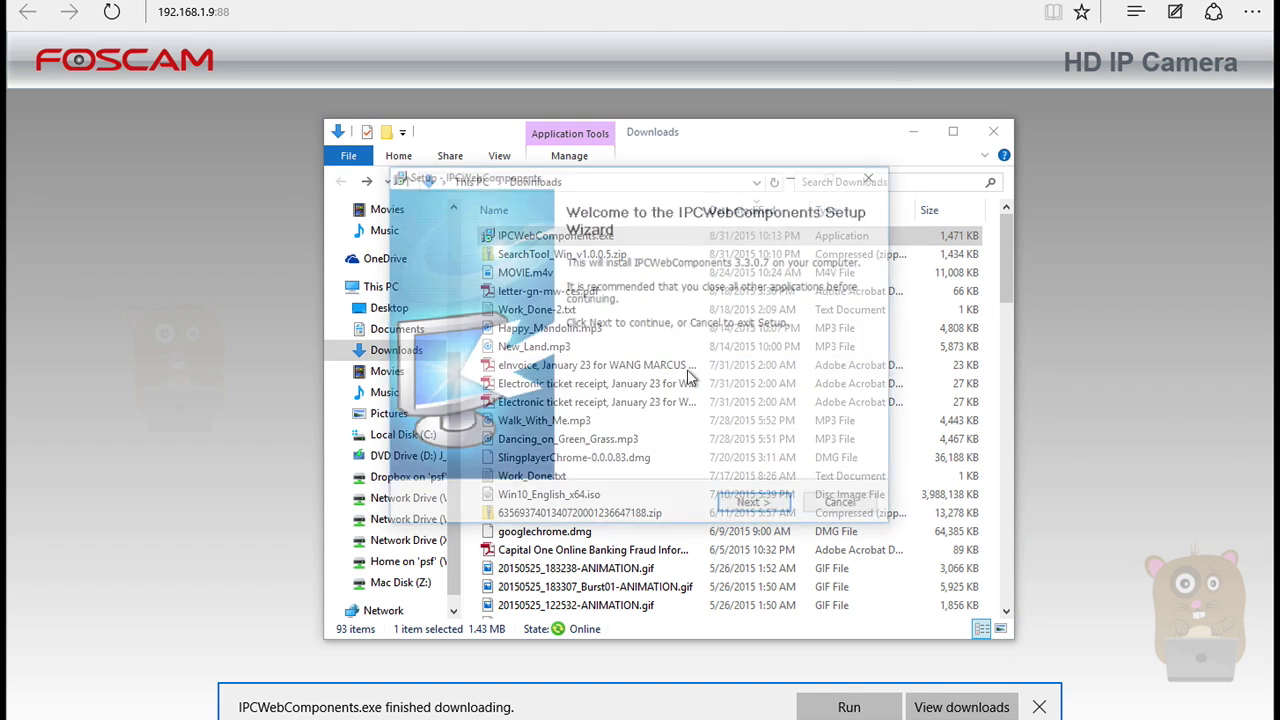
- Install the plugin with the default folder and Start Menu settings, then dismiss the download notice
{"action": "left_click", "coordinate": [750, 507]}
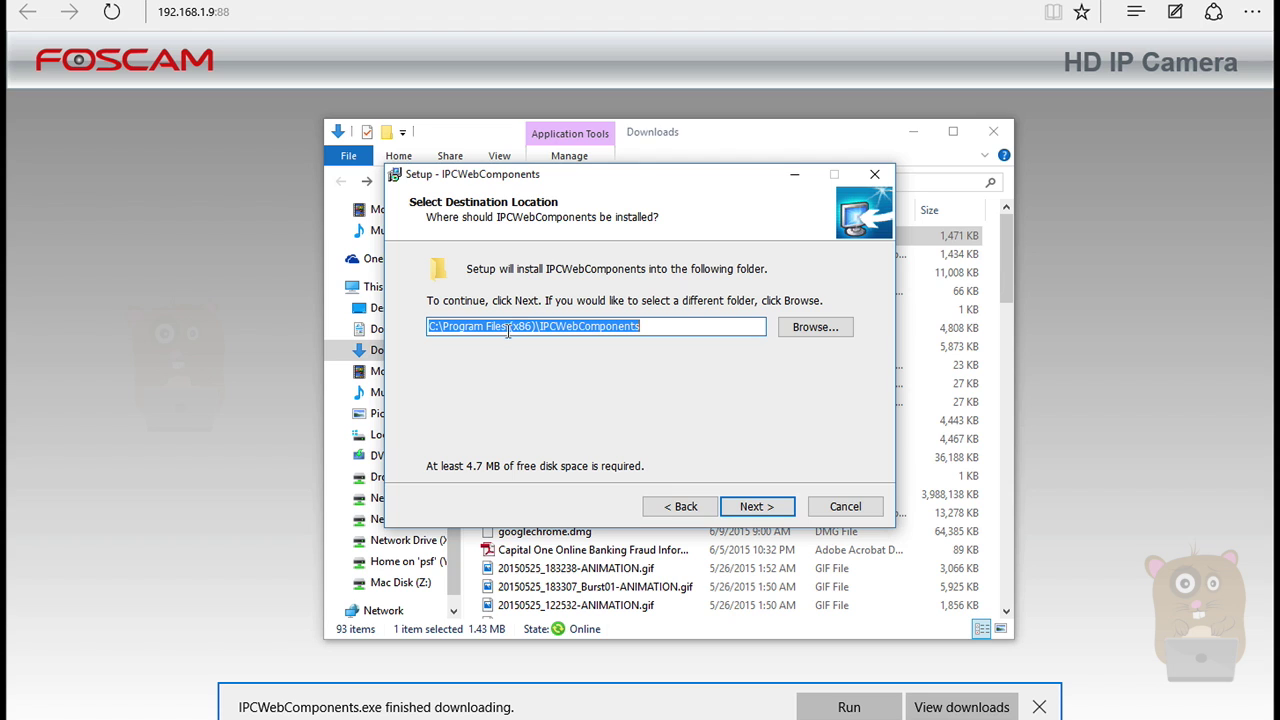
{"action": "left_click", "coordinate": [751, 505]}
{"action": "left_click", "coordinate": [751, 506]}
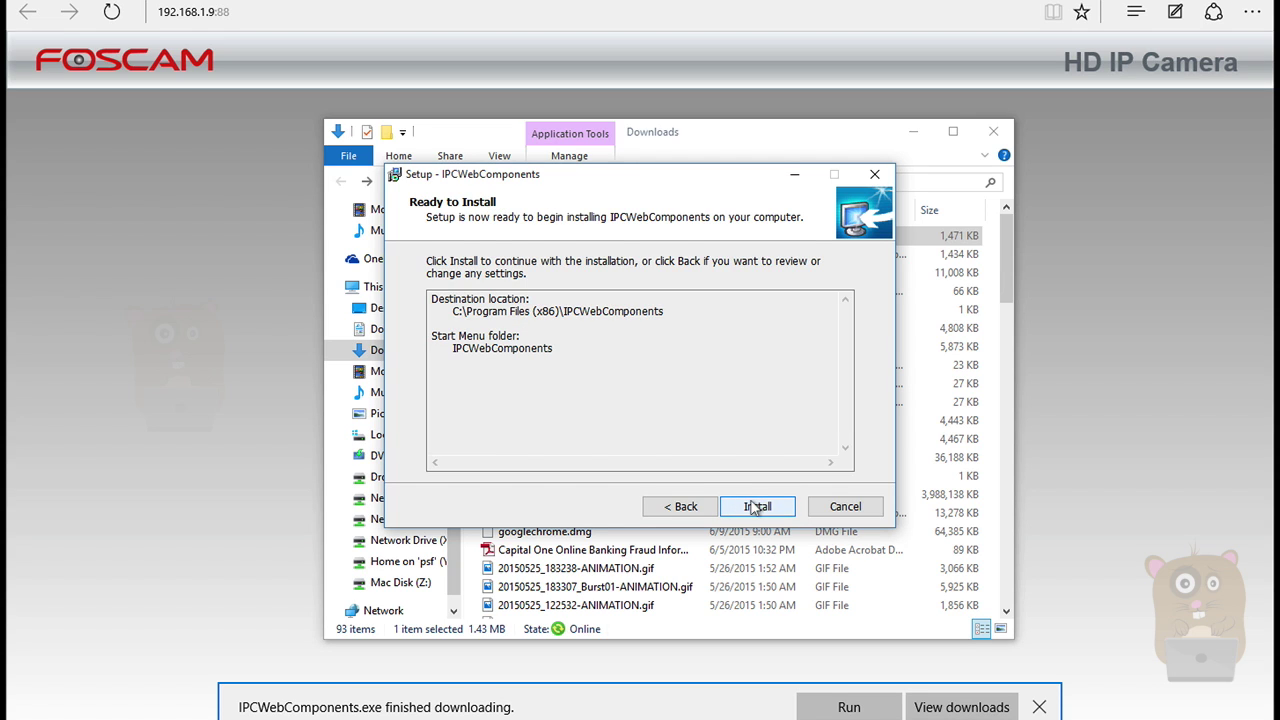
{"action": "left_click", "coordinate": [757, 506]}
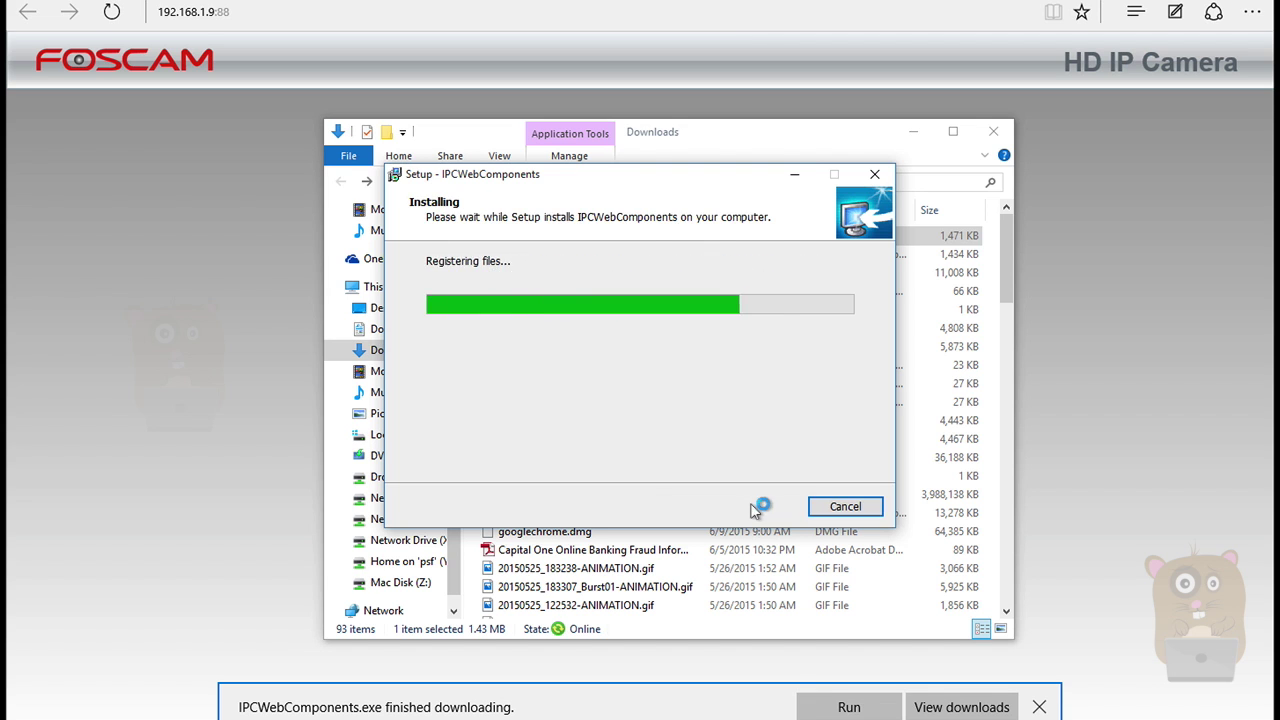
{"action": "left_click", "coordinate": [752, 508]}
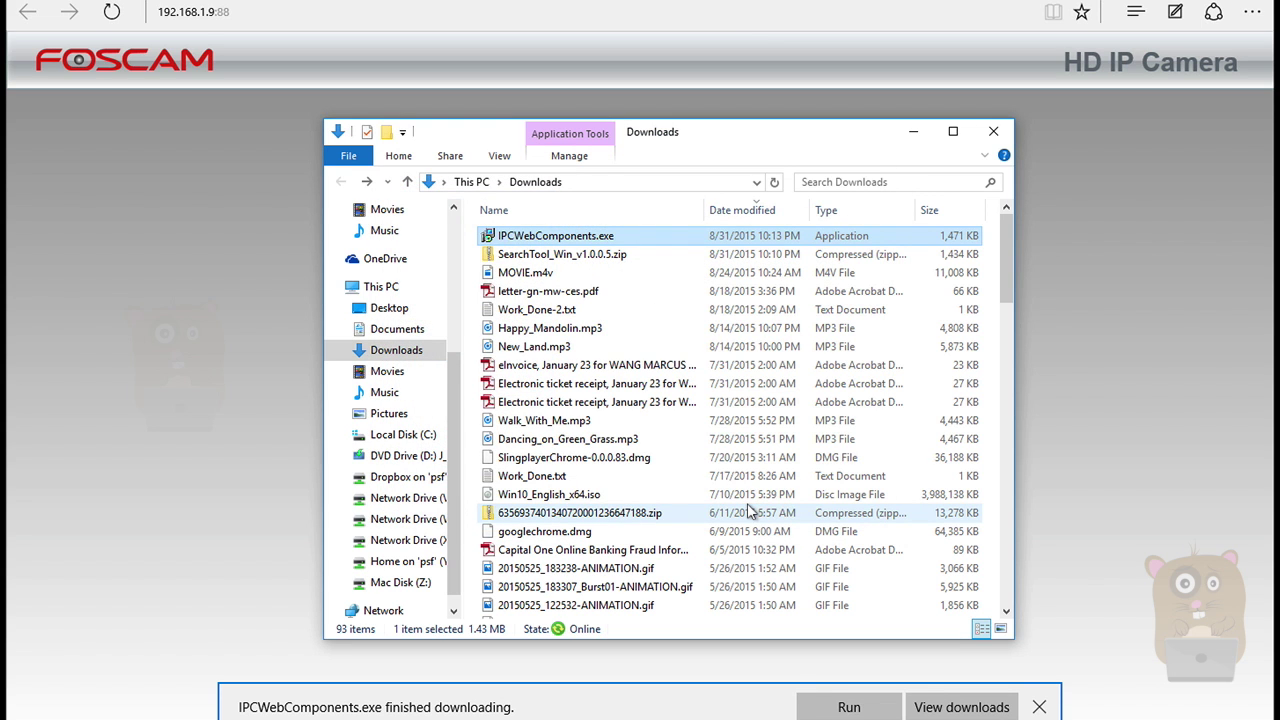
{"action": "left_click", "coordinate": [1037, 708]}
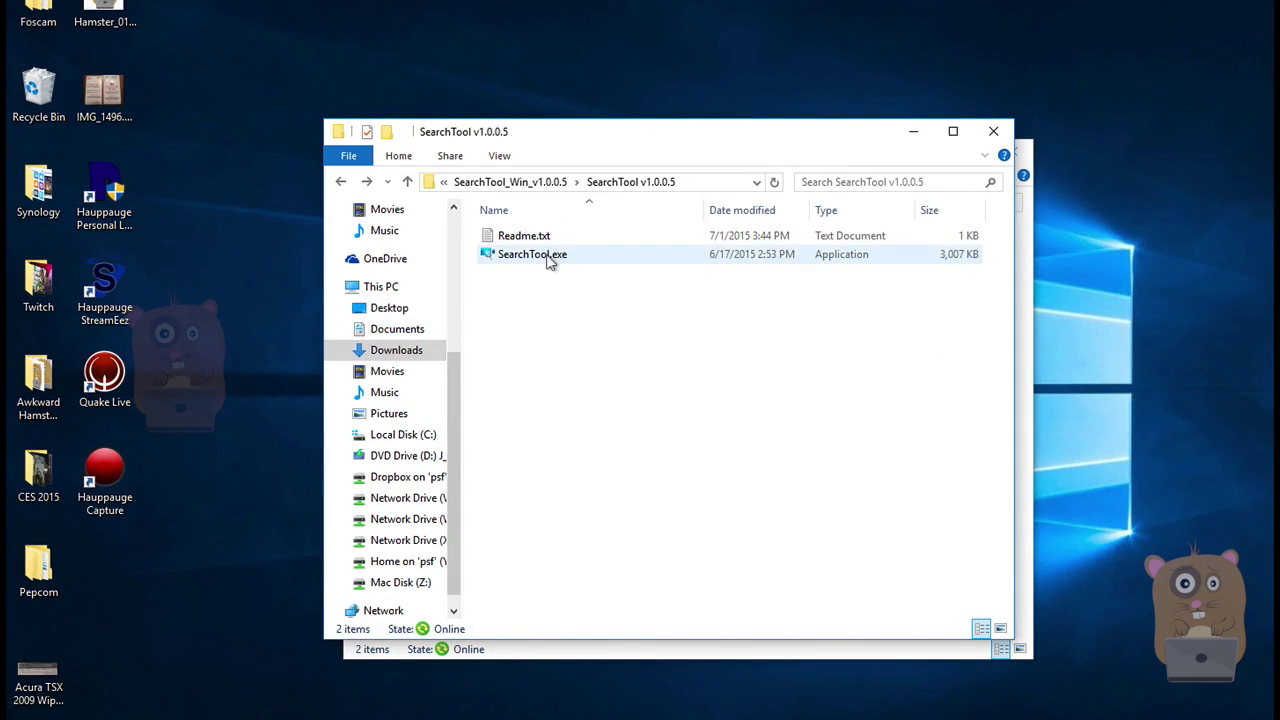
- Run SearchTool.exe again and open the C2 camera's page at 192.168.1.9:88
{"action": "double_click", "coordinate": [549, 258]}
{"action": "left_click", "coordinate": [400, 269]}
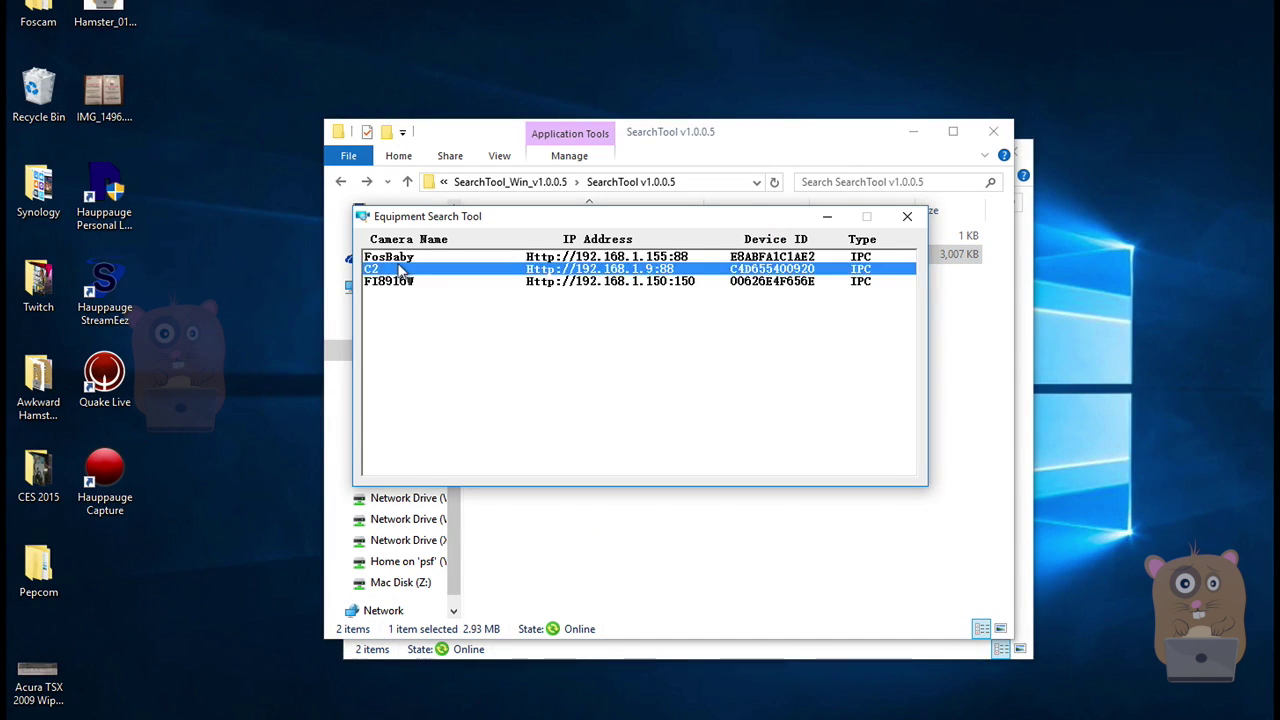
{"action": "double_click", "coordinate": [400, 269]}
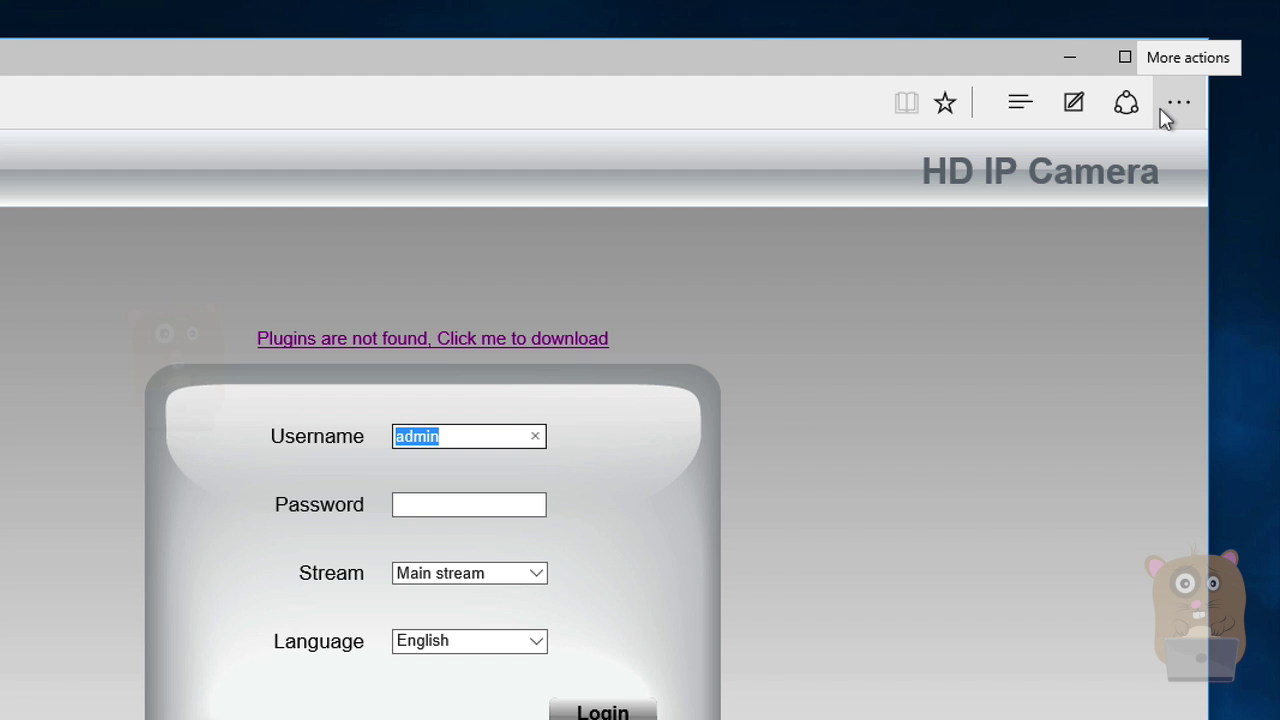
- Reopen the camera login page in Internet Explorer from Edge's More actions menu
{"action": "left_click", "coordinate": [1162, 112]}
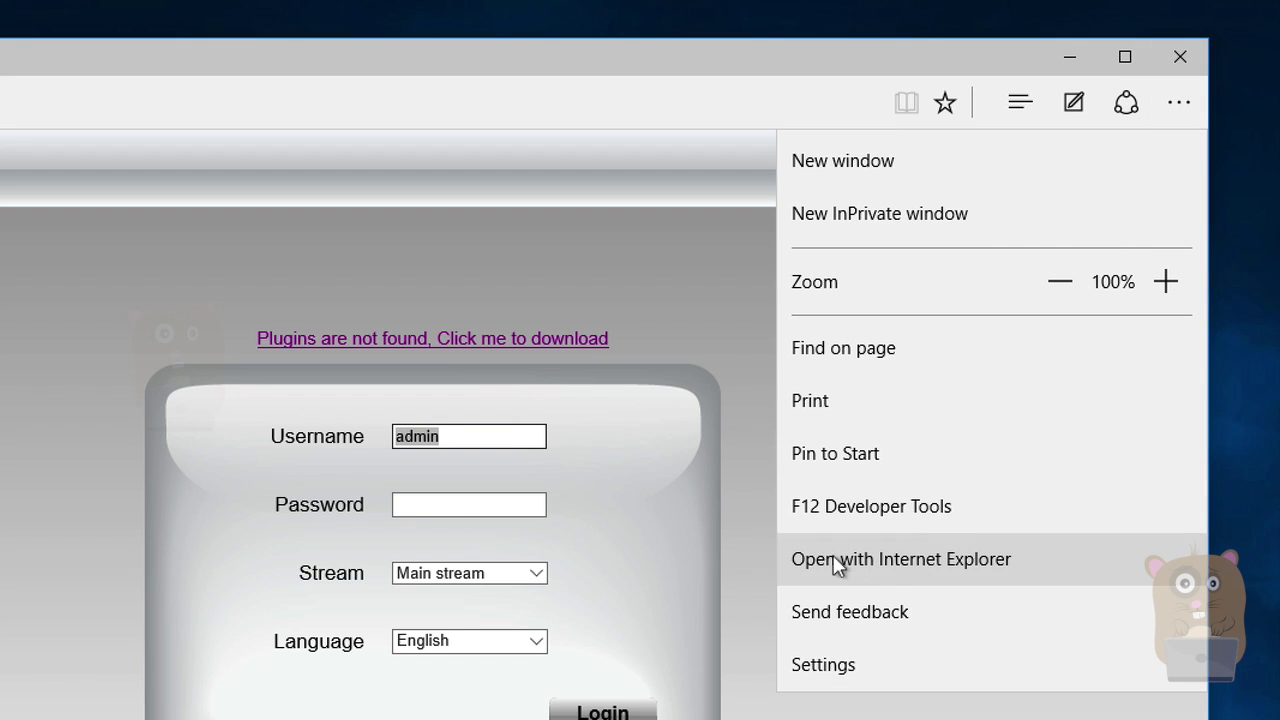
{"action": "left_click", "coordinate": [803, 560]}
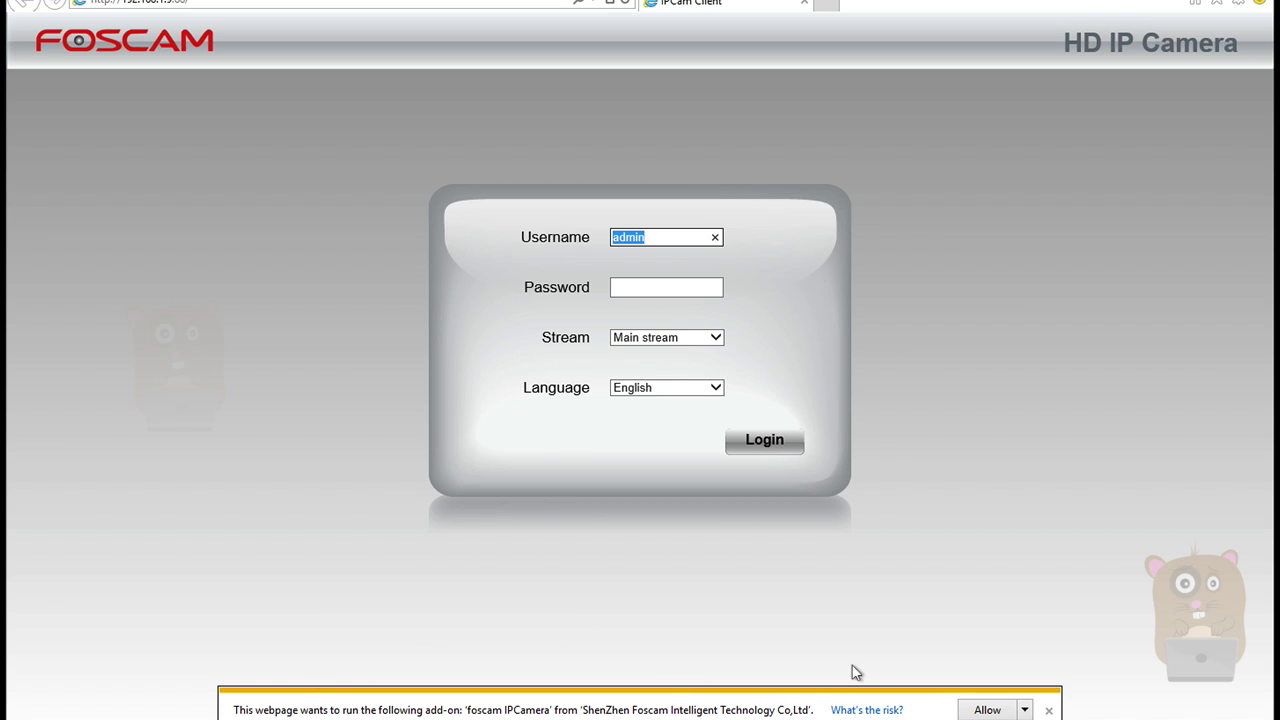
- Allow the foscam IPCamera add-on and log in with the default admin account
{"action": "left_click", "coordinate": [980, 710]}
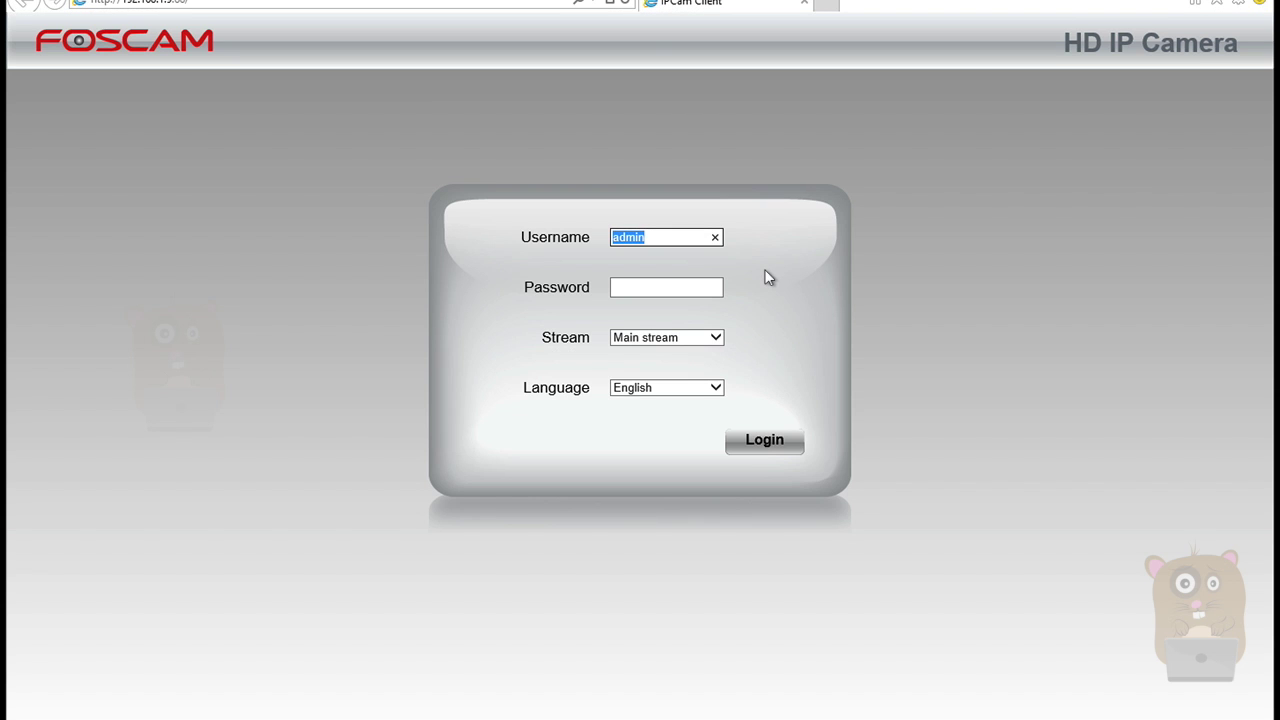
{"action": "left_click", "coordinate": [678, 284]}
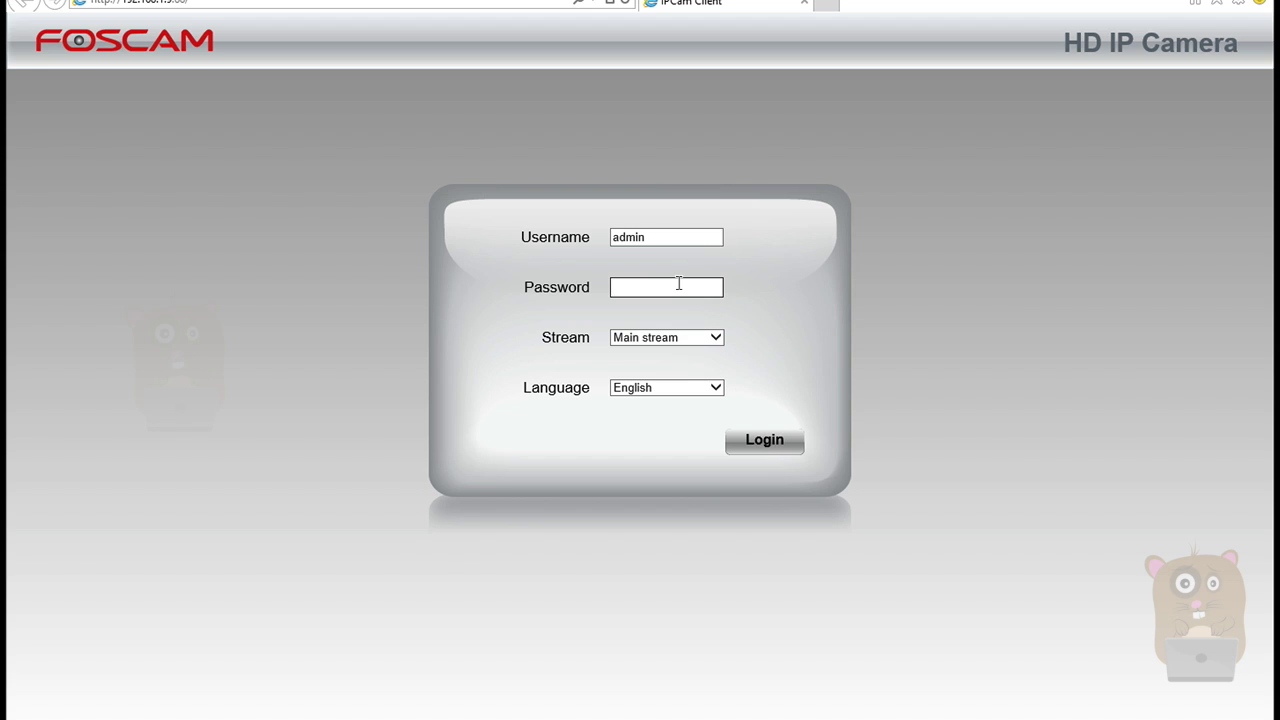
{"action": "left_click", "coordinate": [758, 444]}
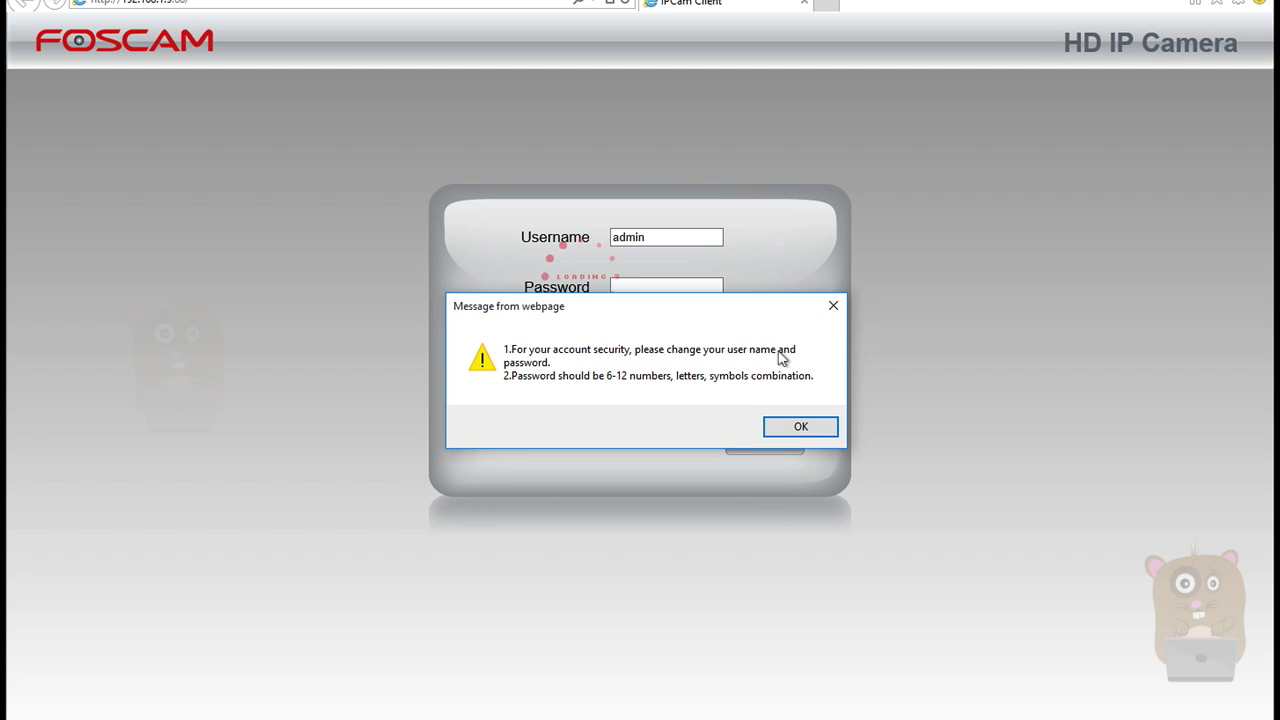
- Replace the default credentials with username rocket and a new password, then confirm
{"action": "left_click", "coordinate": [803, 428]}
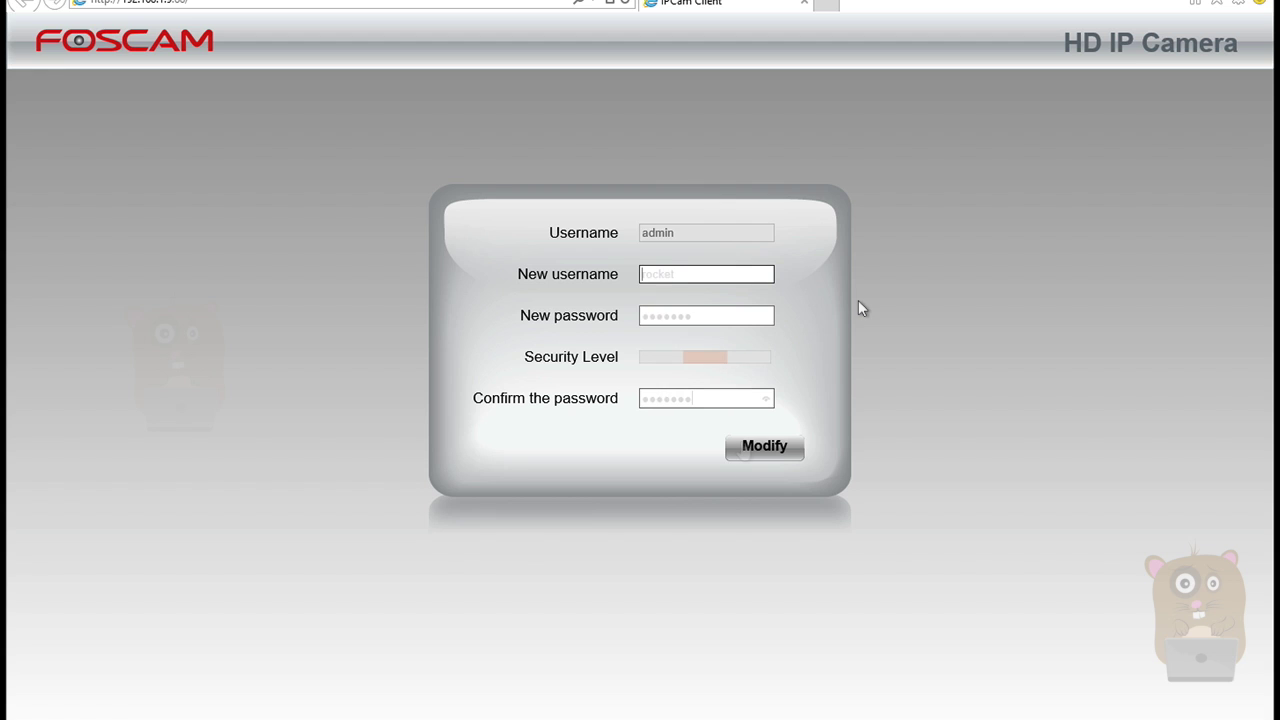
{"action": "left_click", "coordinate": [745, 448]}
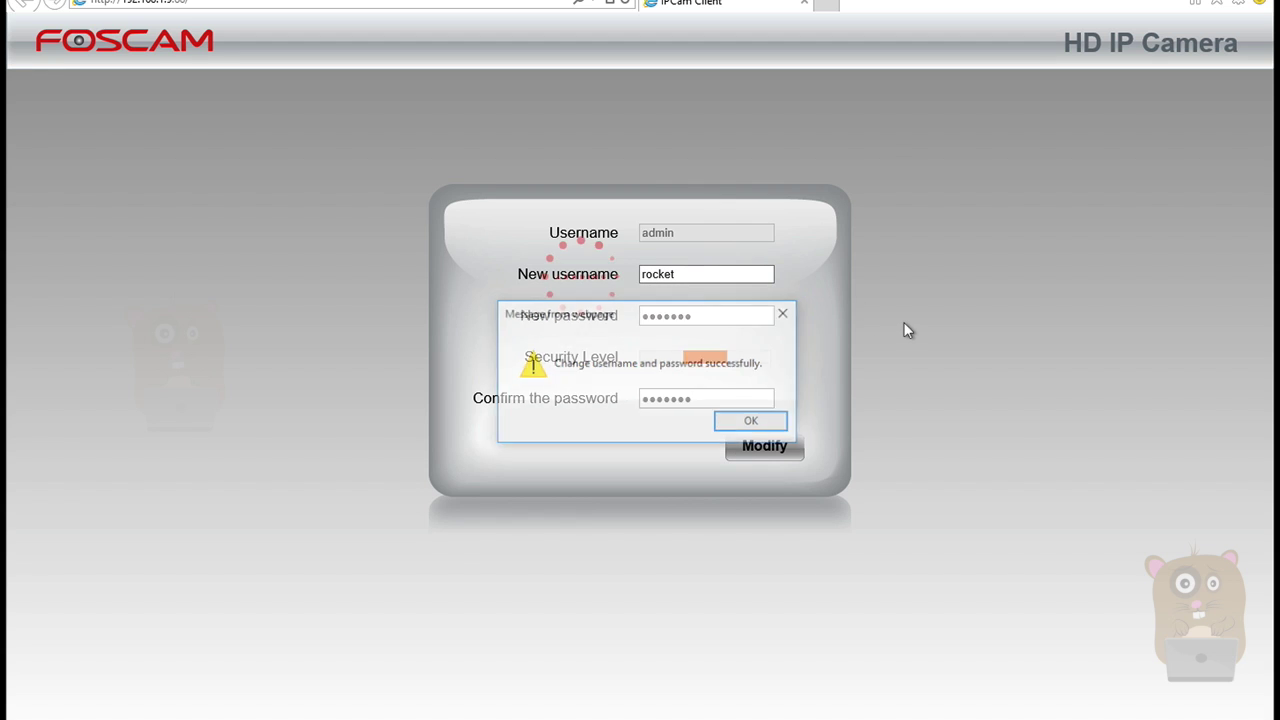
{"action": "left_click", "coordinate": [755, 424]}
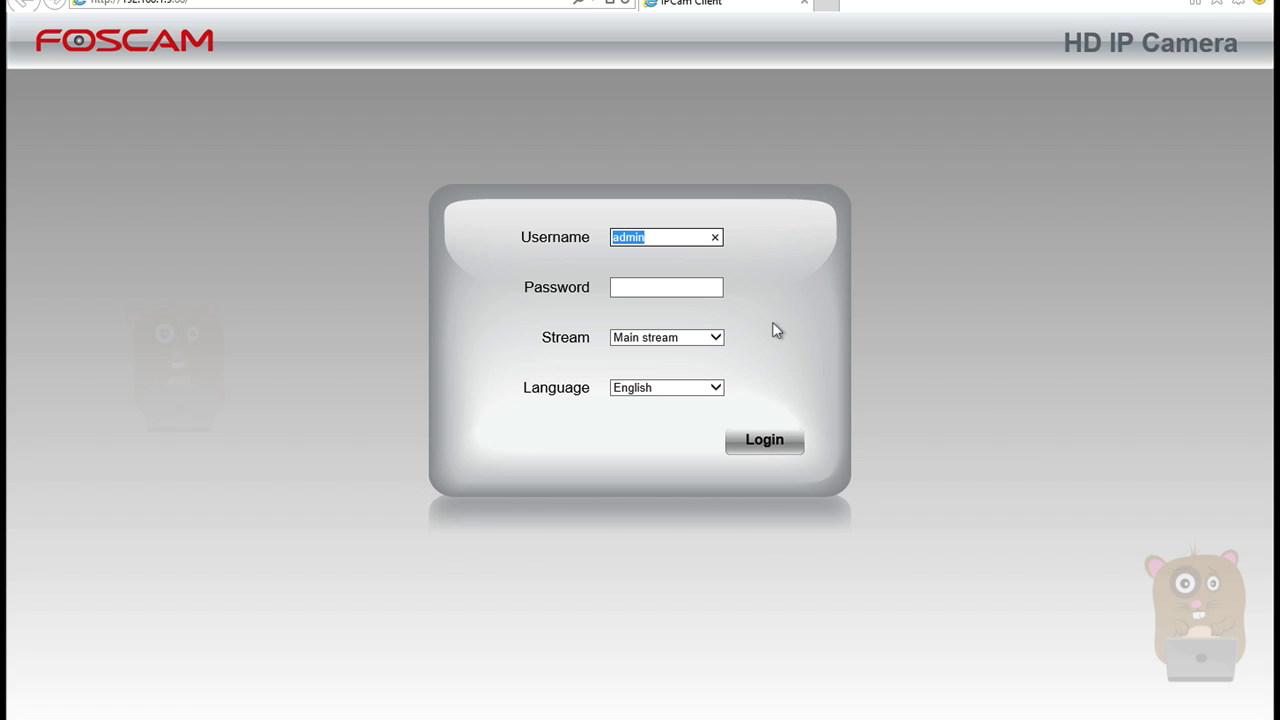
- Log in as rocket with the new password and show the Live Video feed
{"action": "type", "text": "rocket"}
{"action": "key", "text": "Tab"}
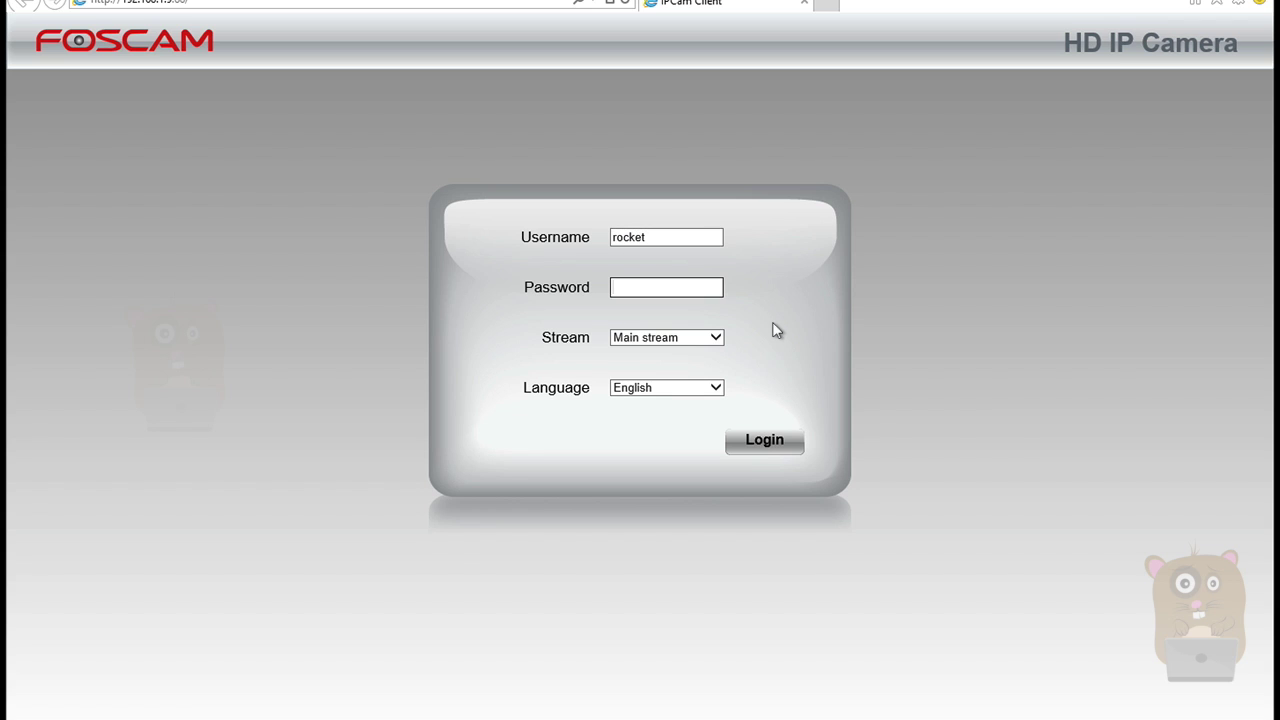
{"action": "type", "text": "•"}
{"action": "left_click", "coordinate": [740, 441]}
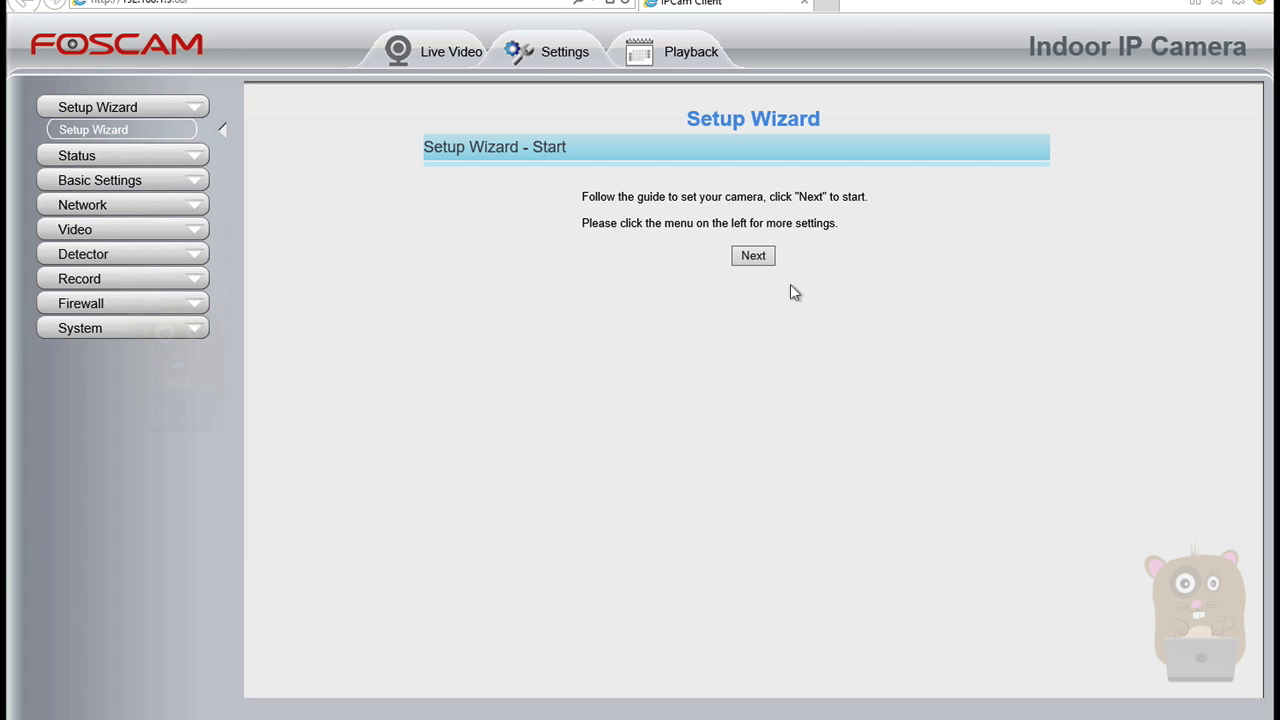
{"action": "left_click", "coordinate": [433, 55]}
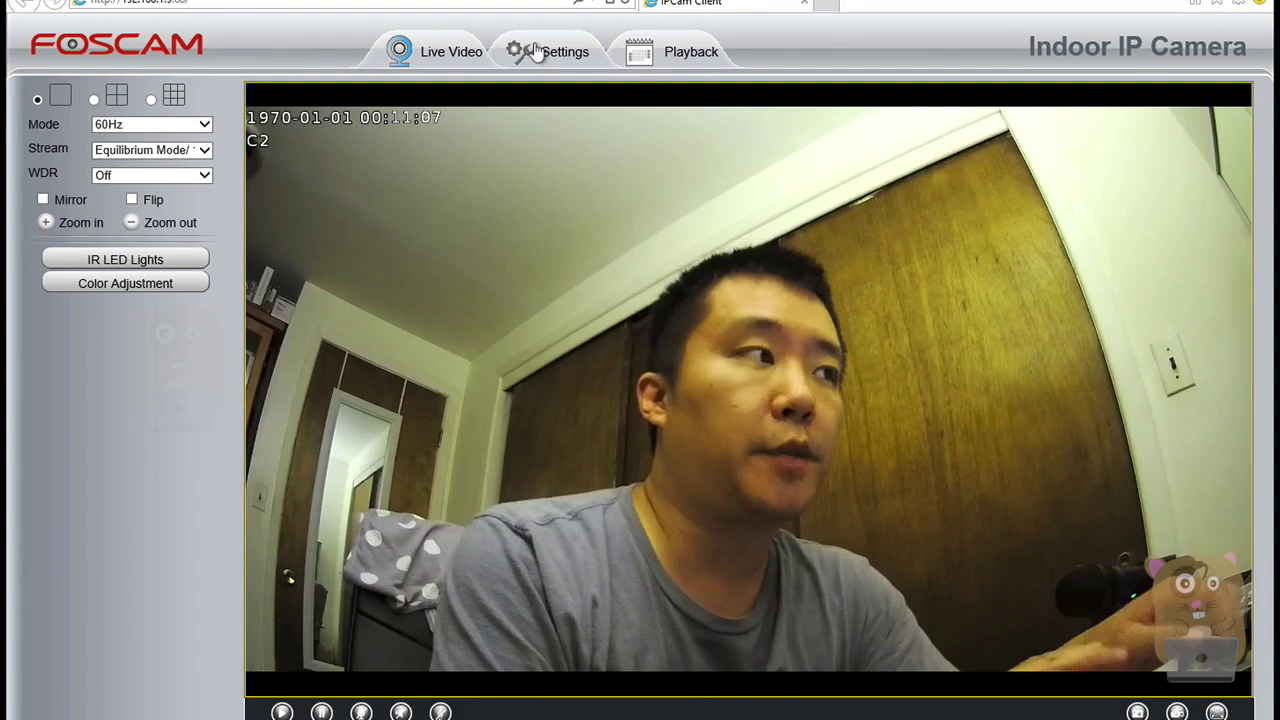
- In Wireless Settings, scan, select JQJRC, paste its WPA2 password, and save
{"action": "left_click", "coordinate": [537, 52]}
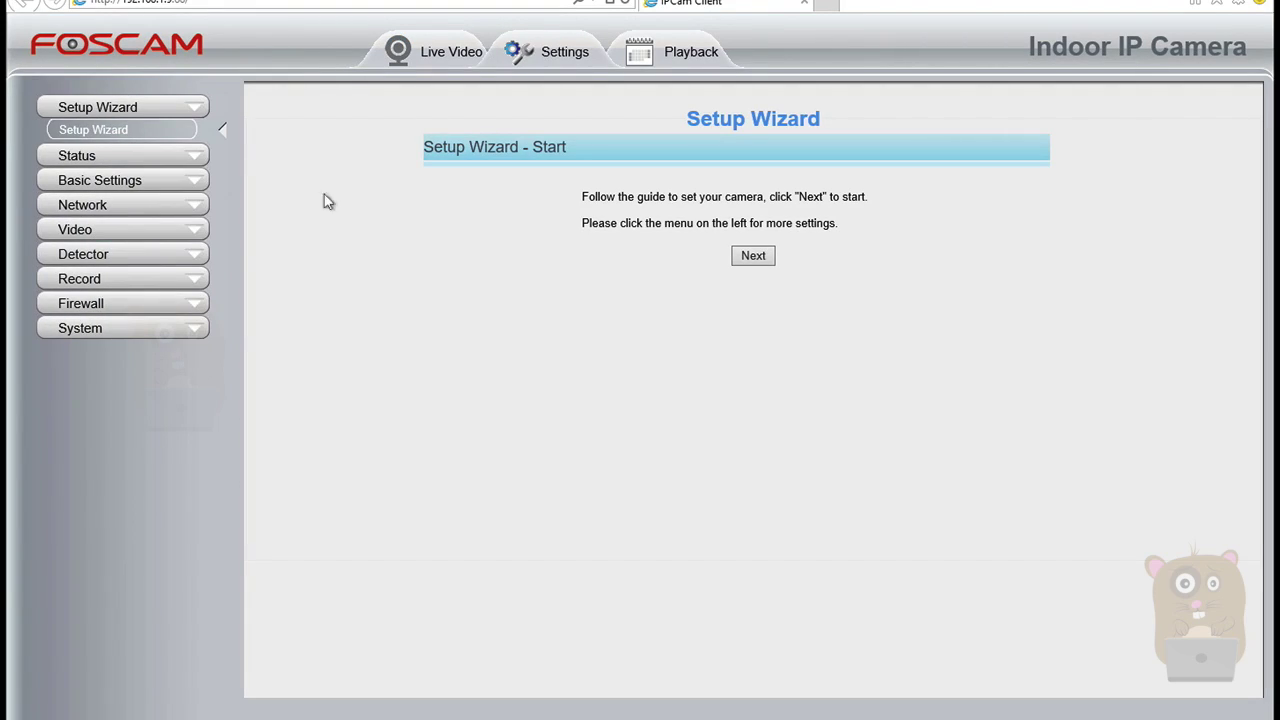
{"action": "left_click", "coordinate": [114, 205]}
{"action": "left_click", "coordinate": [106, 229]}
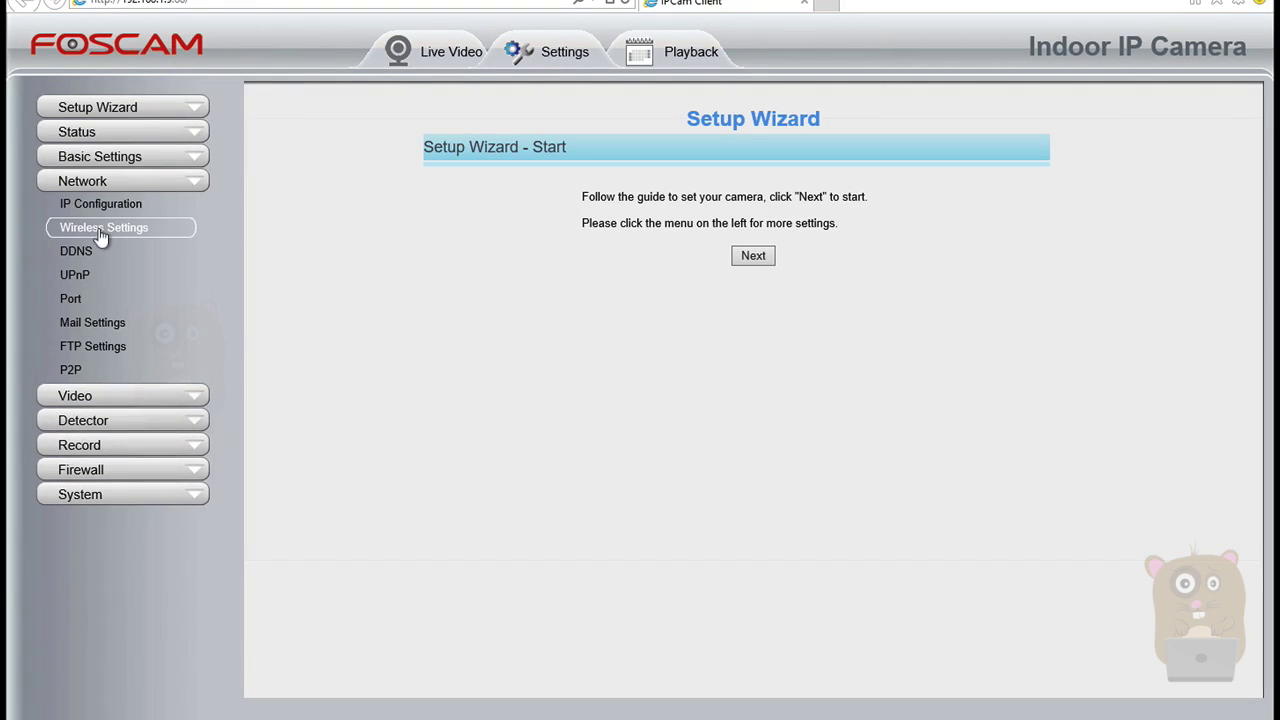
{"action": "left_click", "coordinate": [764, 190]}
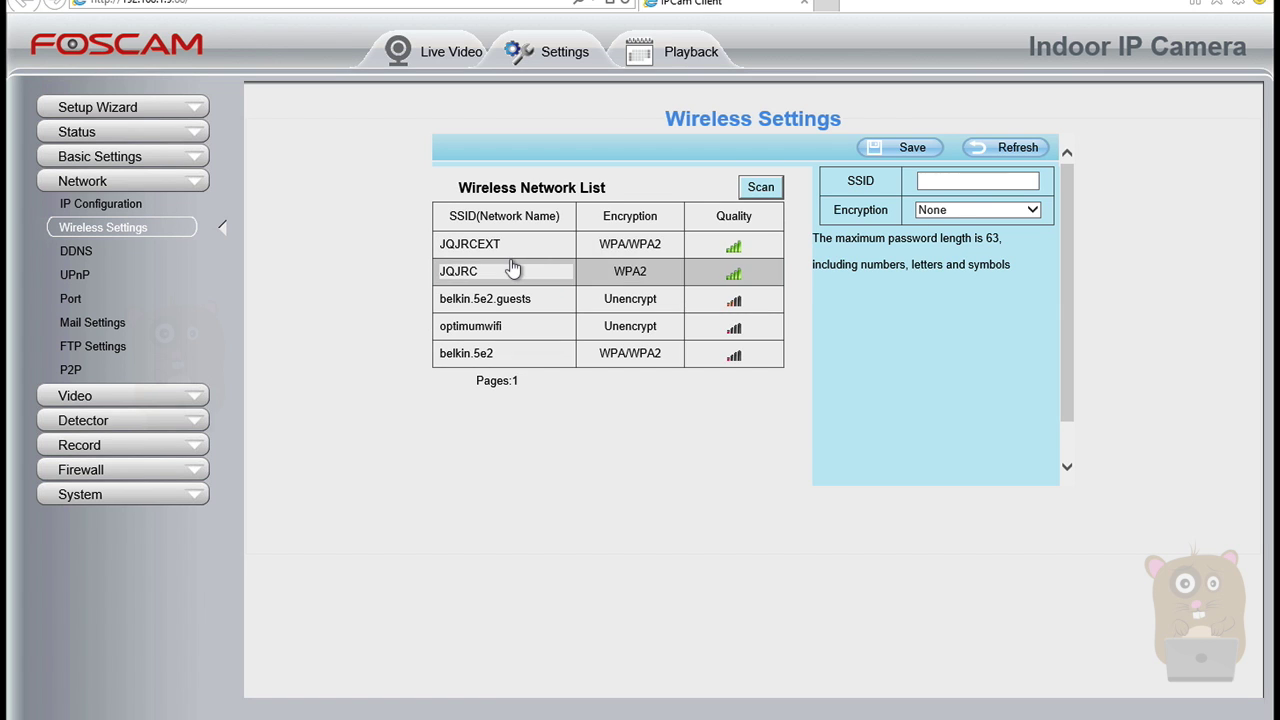
{"action": "left_click", "coordinate": [512, 270]}
{"action": "left_click", "coordinate": [983, 244]}
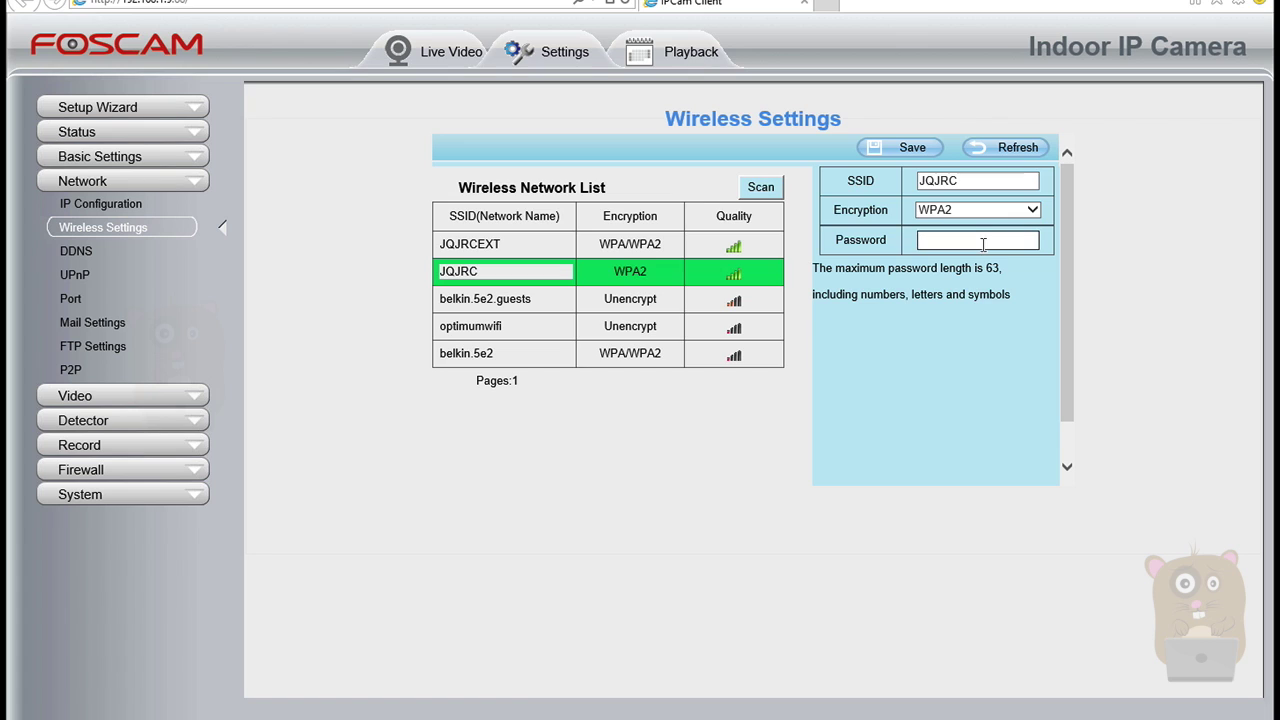
{"action": "key", "text": "ctrl+v"}
{"action": "left_click", "coordinate": [903, 150]}
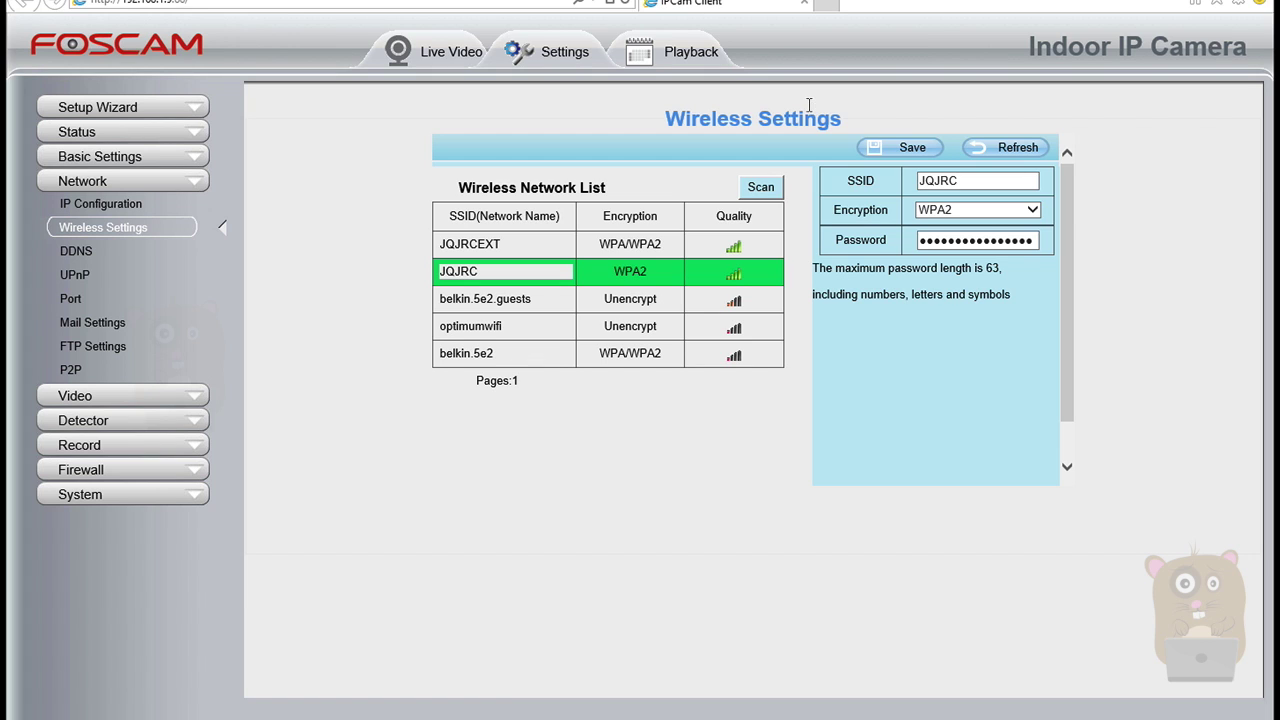
- Expand Basic Settings and view the User Accounts page
{"action": "left_click", "coordinate": [126, 157]}
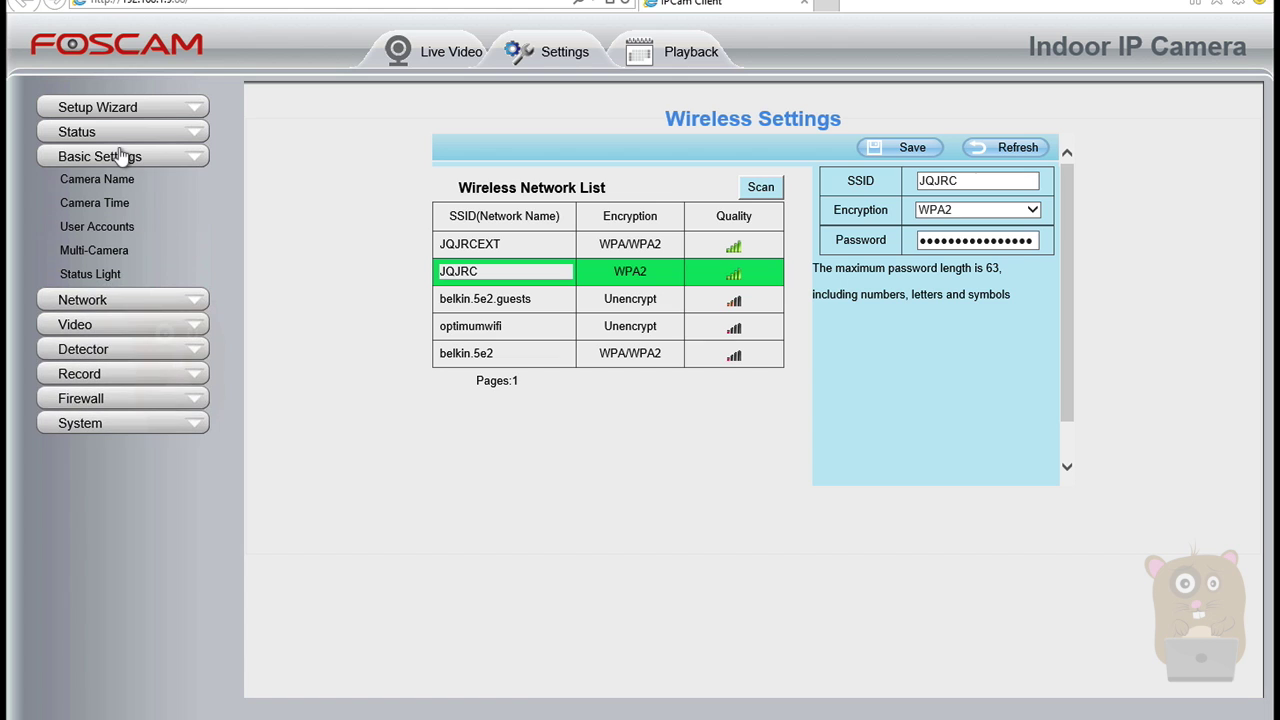
{"action": "left_click", "coordinate": [100, 226]}
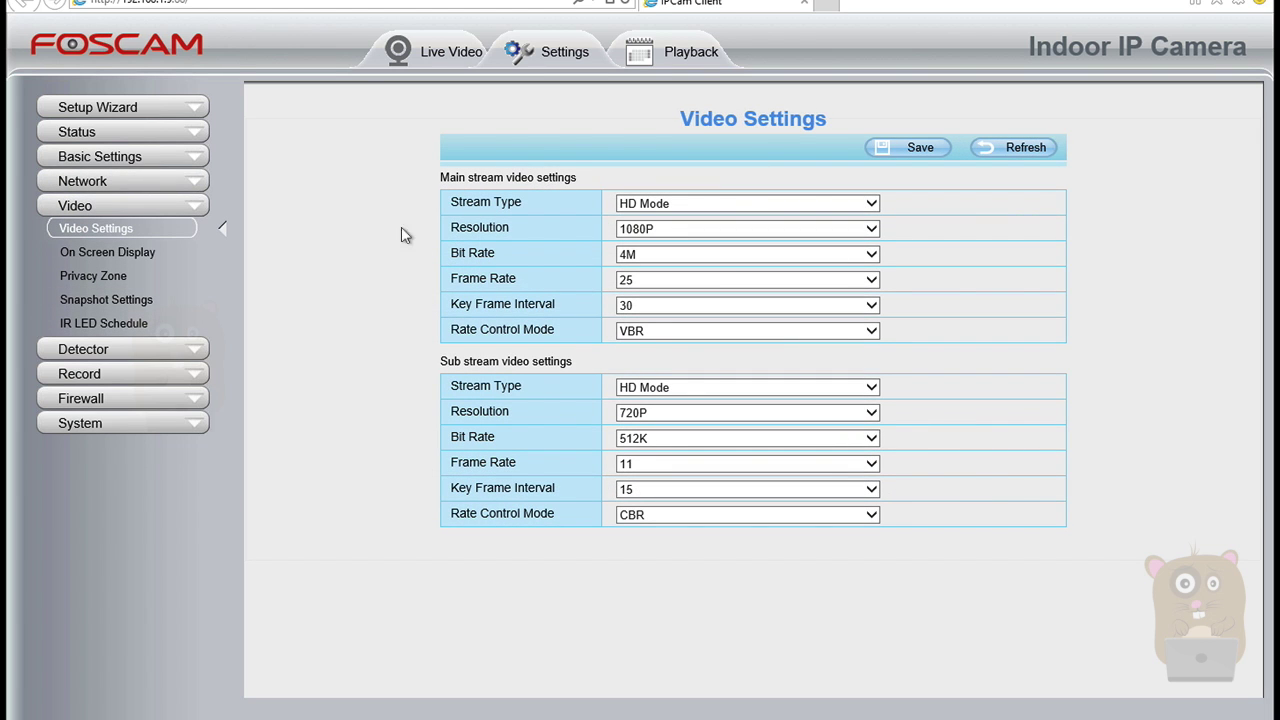
- Keep the main stream at 1080P resolution and 4M bit rate
{"action": "left_click", "coordinate": [688, 230]}
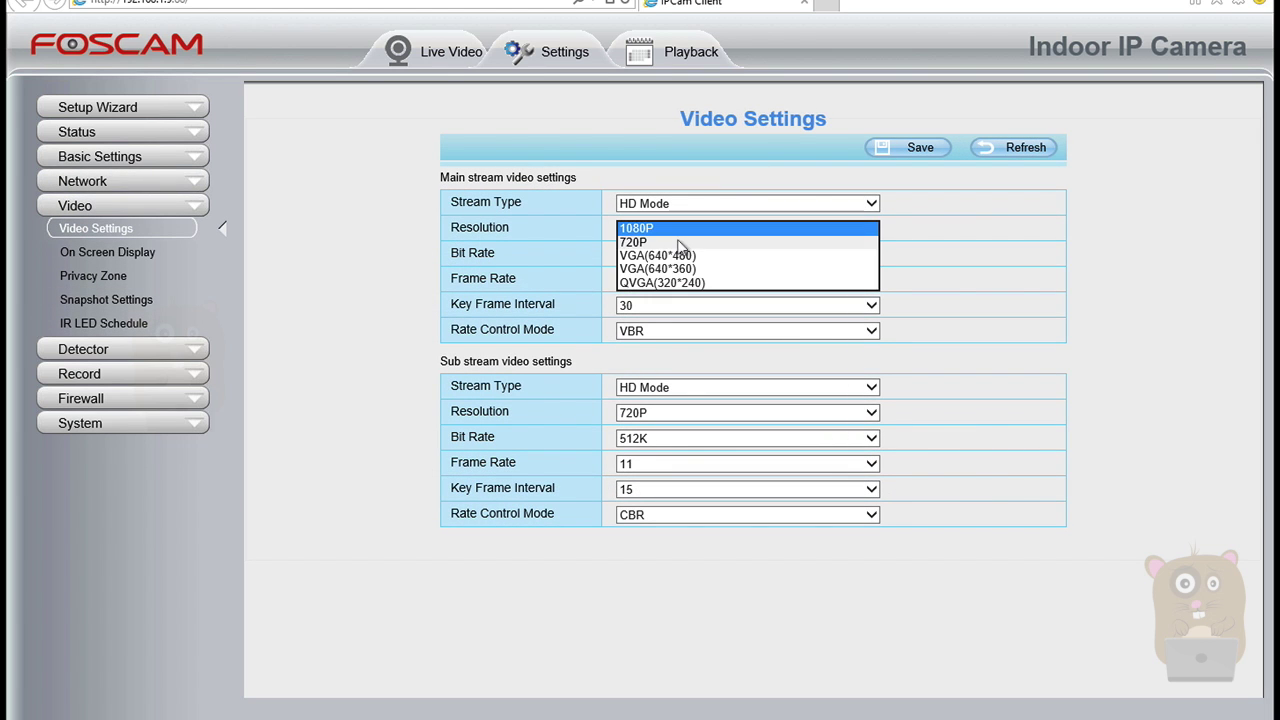
{"action": "left_click", "coordinate": [519, 216]}
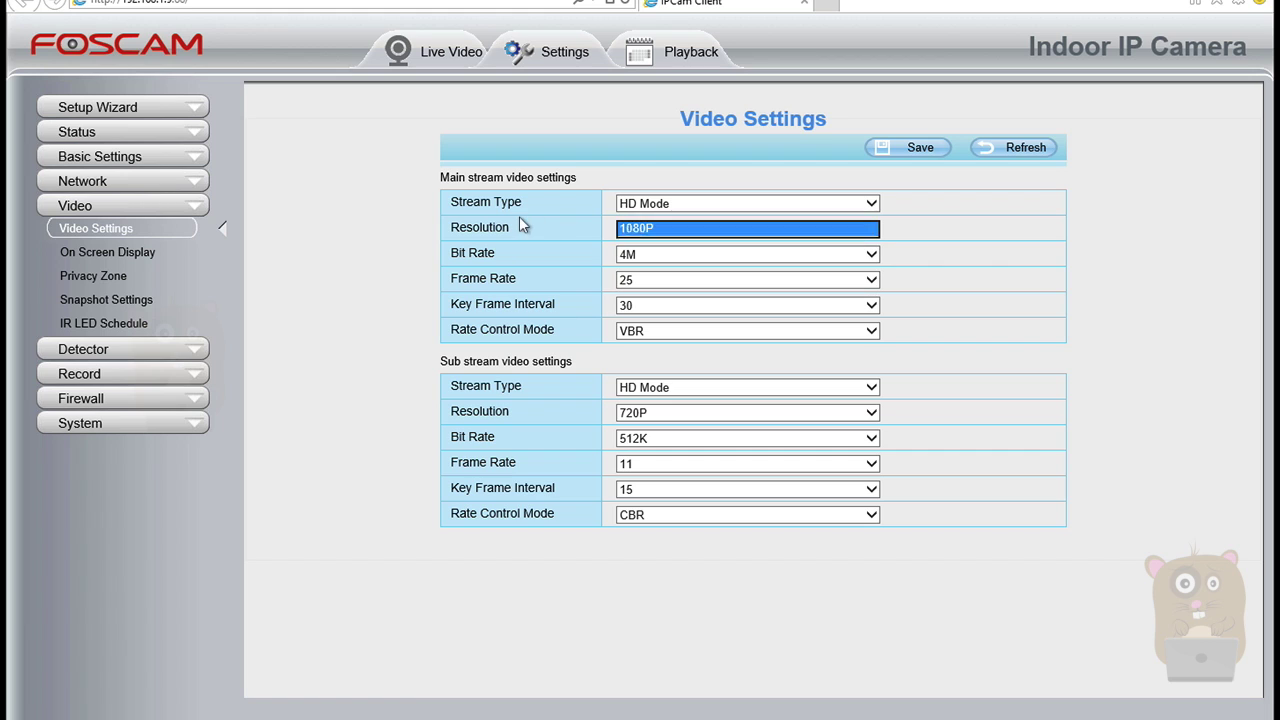
{"action": "left_click", "coordinate": [632, 258]}
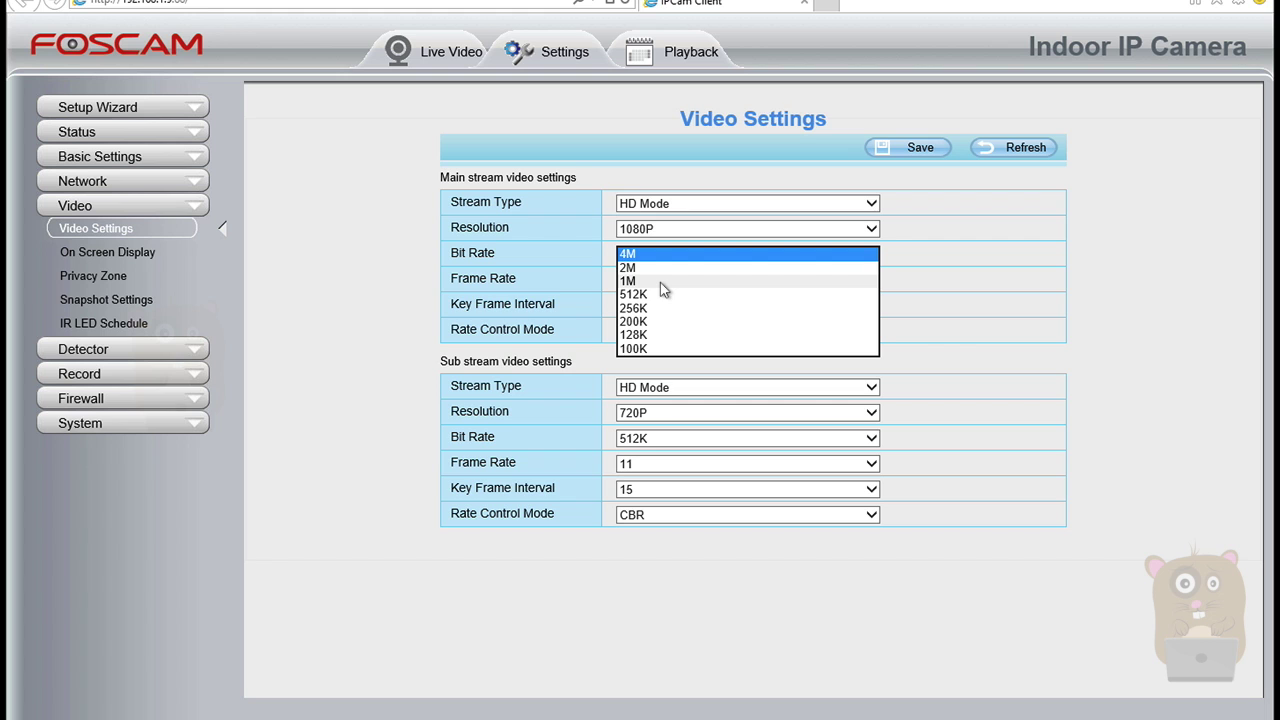
{"action": "left_click", "coordinate": [518, 276]}
{"action": "left_click", "coordinate": [110, 181]}
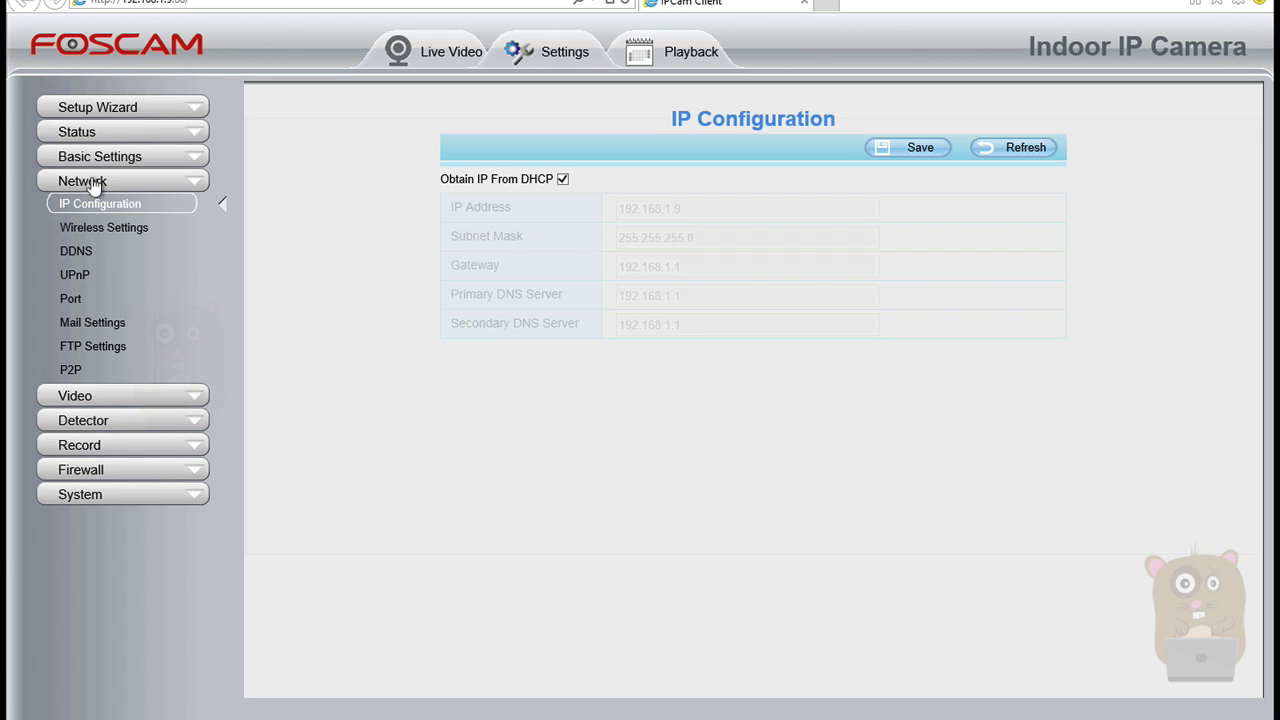
- Reload IP Configuration and switch off Obtain IP From DHCP to expose the static fields
{"action": "left_click", "coordinate": [80, 205]}
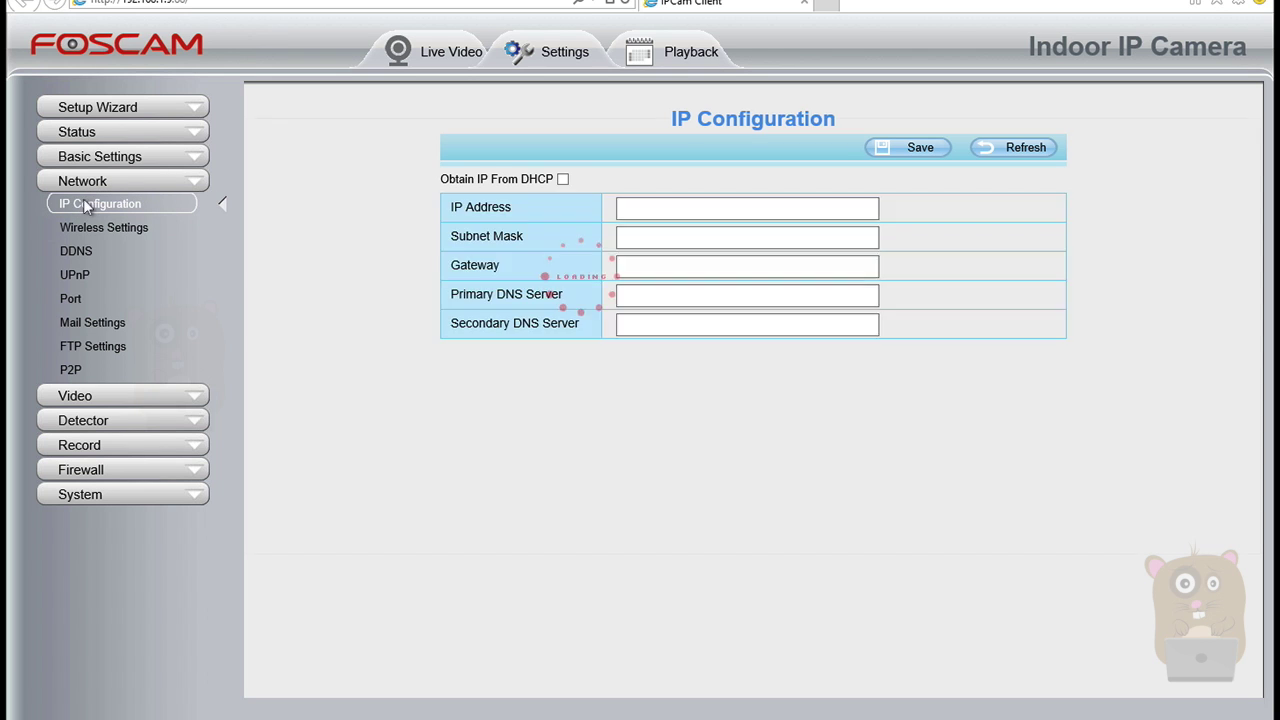
{"action": "left_click", "coordinate": [561, 180]}
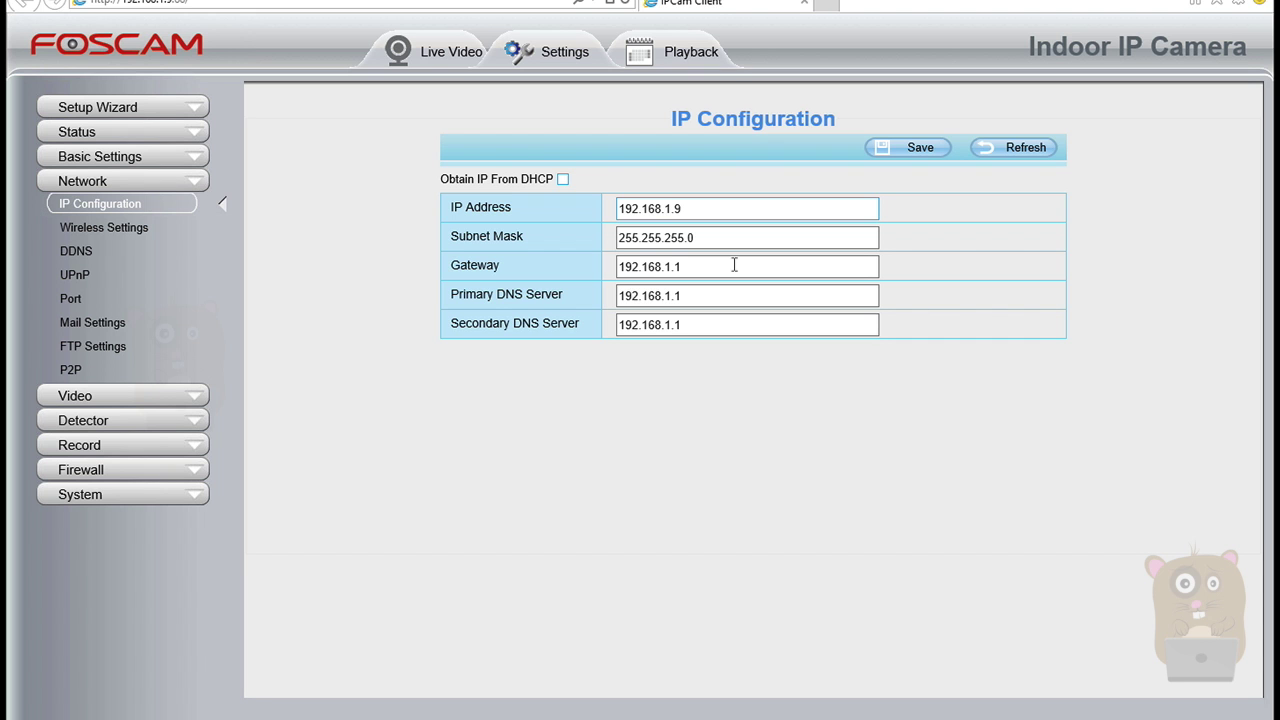
{"action": "left_click", "coordinate": [425, 60]}
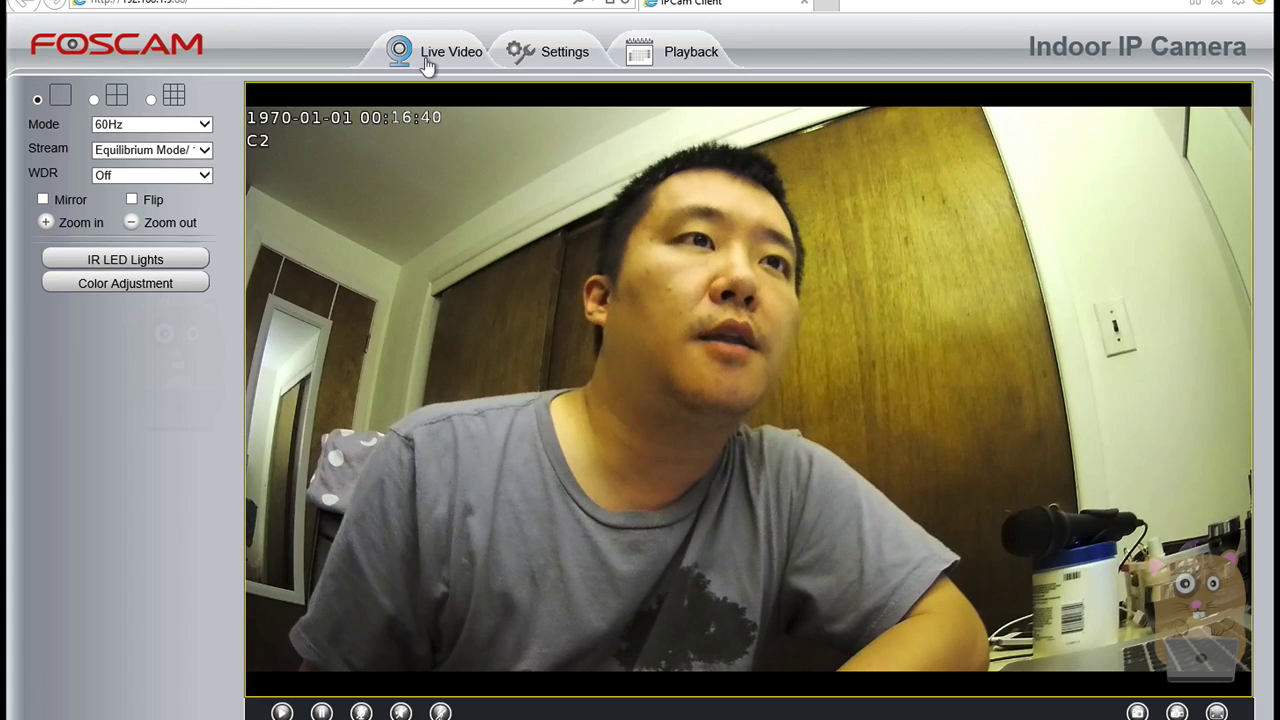